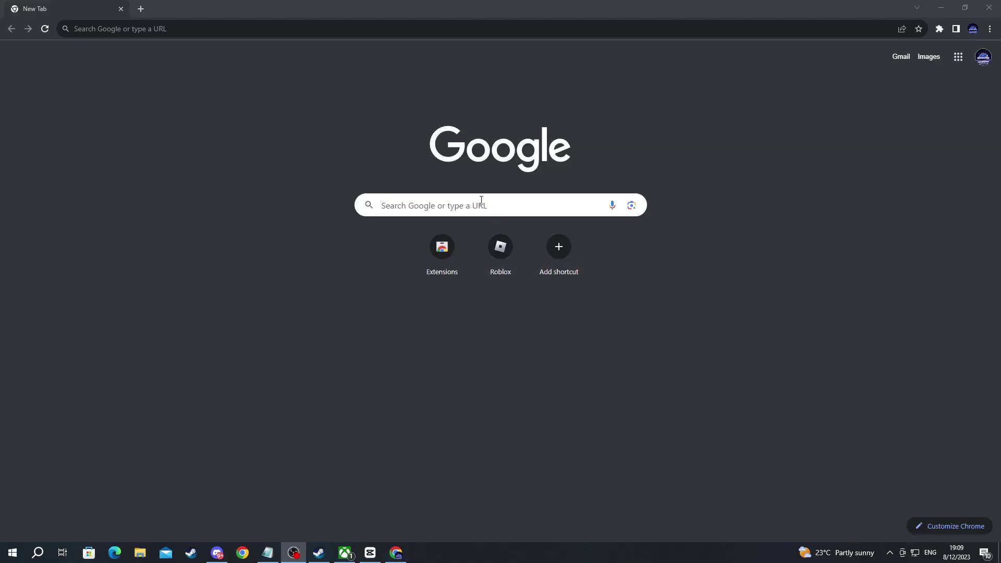
- Search Google for 'minecraft default texture pack' and open the texture-packs.com Default Texture Pack (Template) page
click(409, 201)
text(m)
text(inecraft)
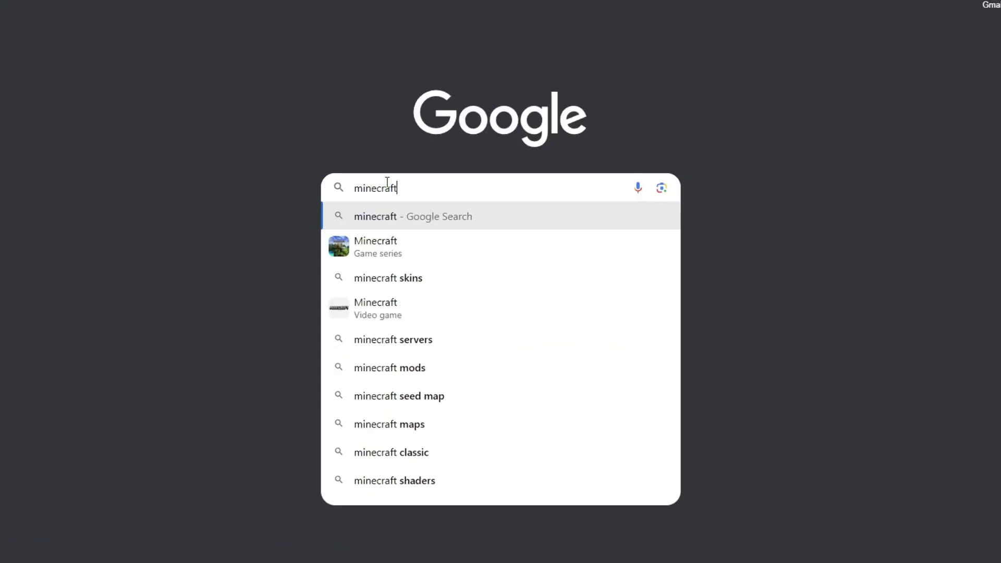
text( default texture pack)
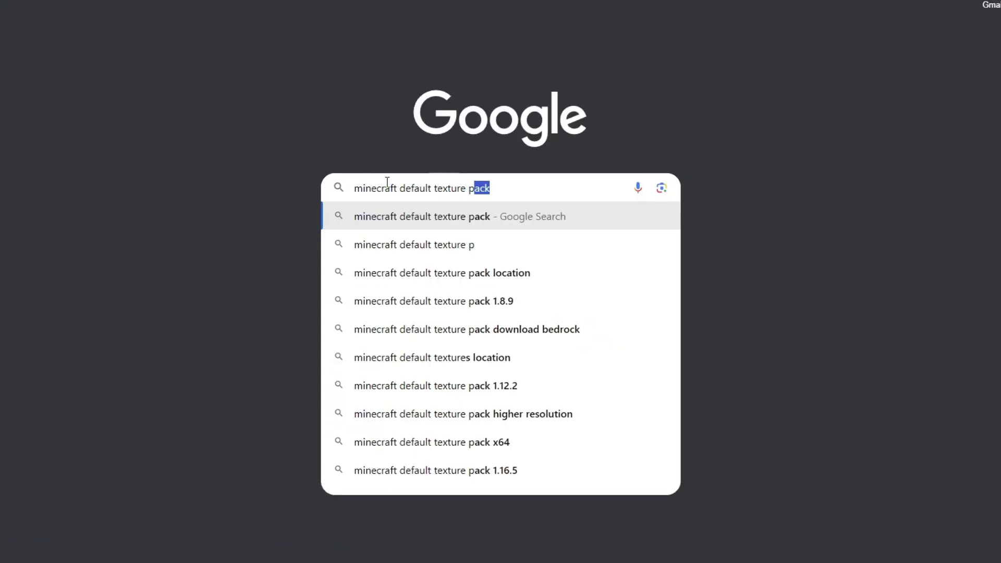
key(Return)
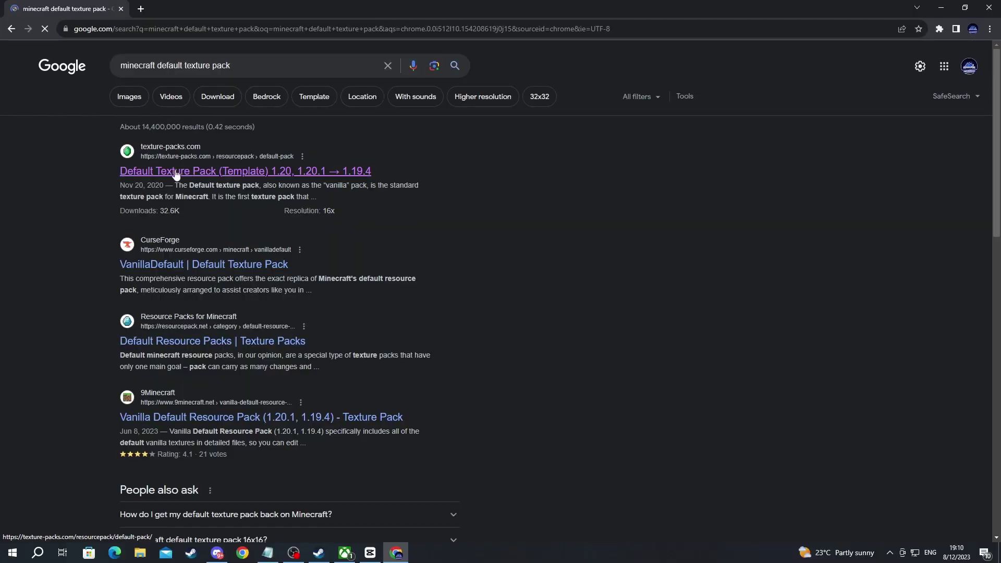
click(141, 174)
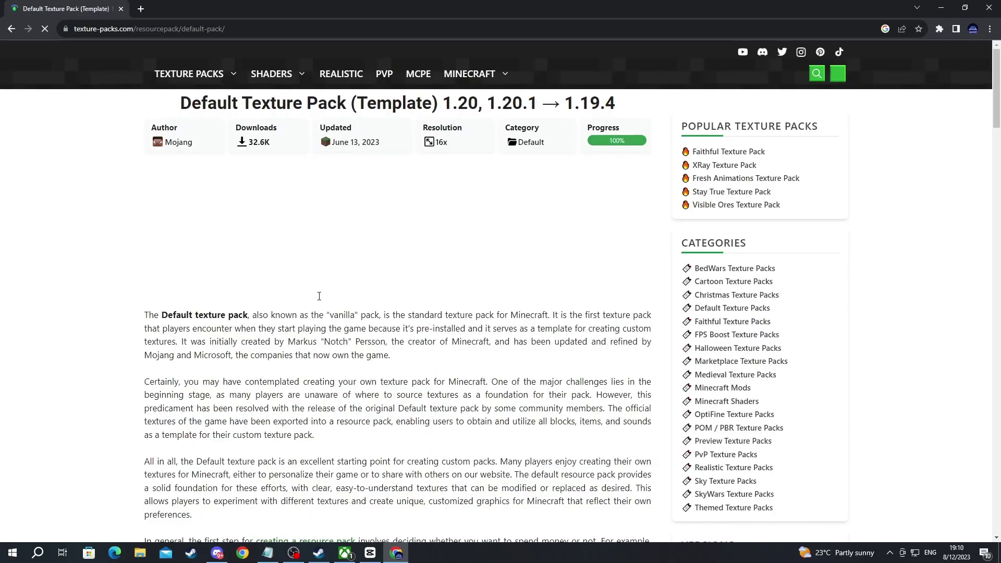
- Download the Java Edition 1.20 Default Texture Pack as VanillaDefault+1.20.zip, then minimize Chrome
scroll(354, 302, down, 2)
scroll(355, 301, down, 10)
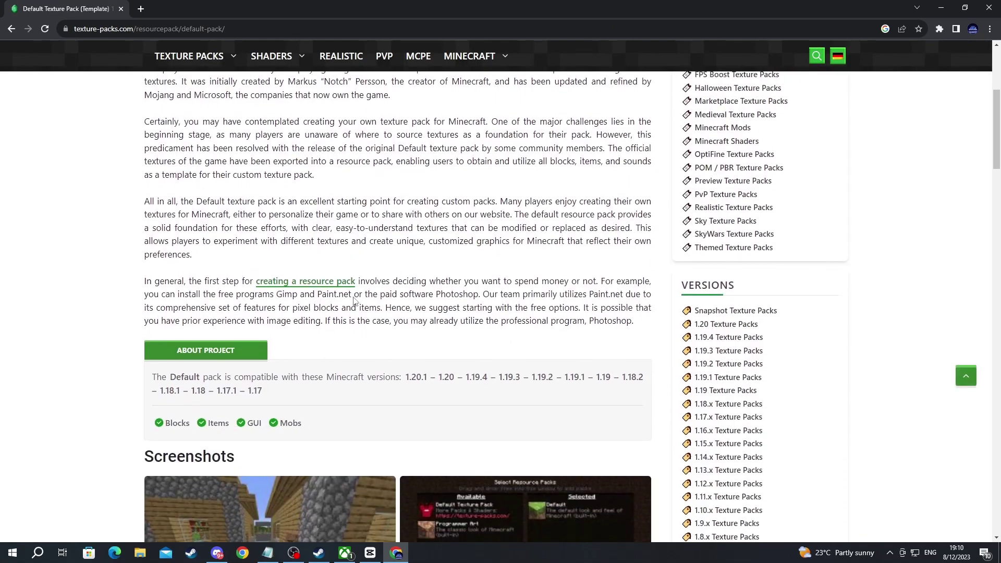
scroll(344, 301, down, 5)
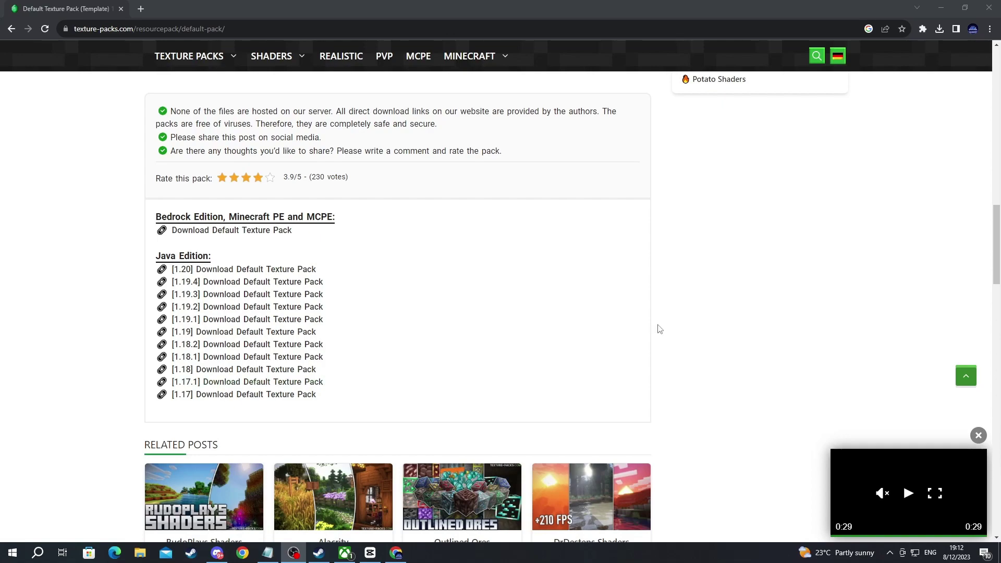
click(945, 31)
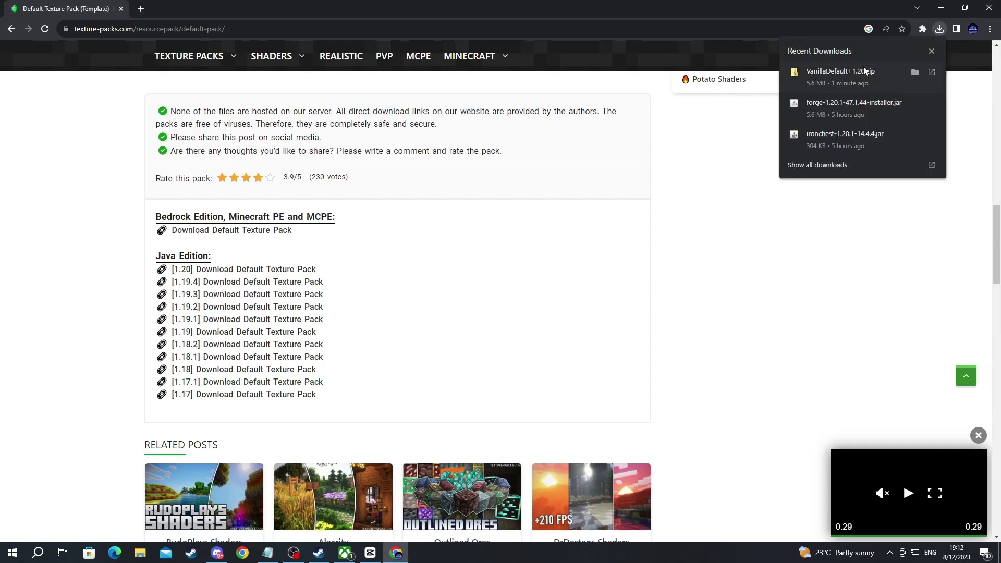
click(945, 10)
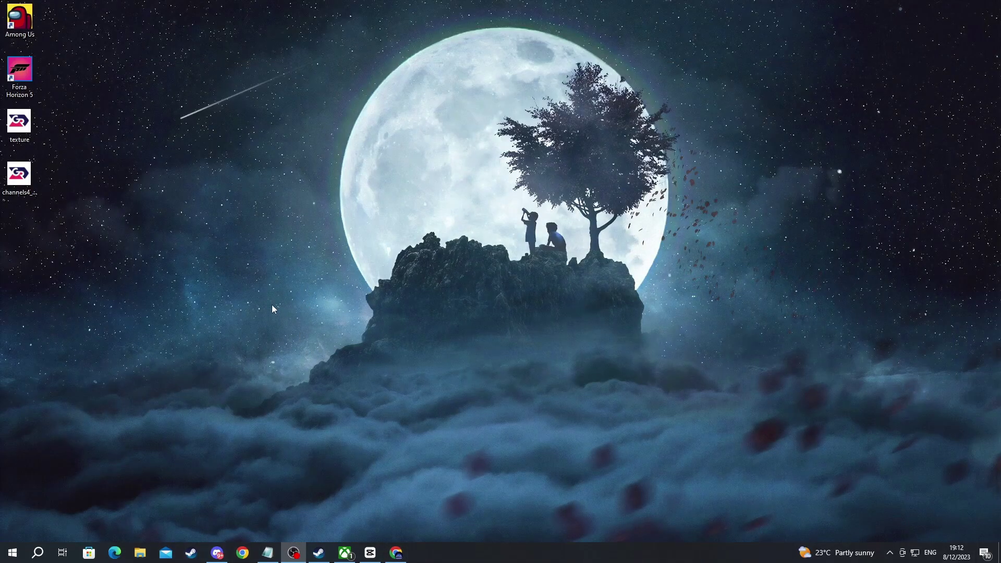
- Copy VanillaDefault+1.20.zip from the Downloads folder onto the desktop
click(140, 553)
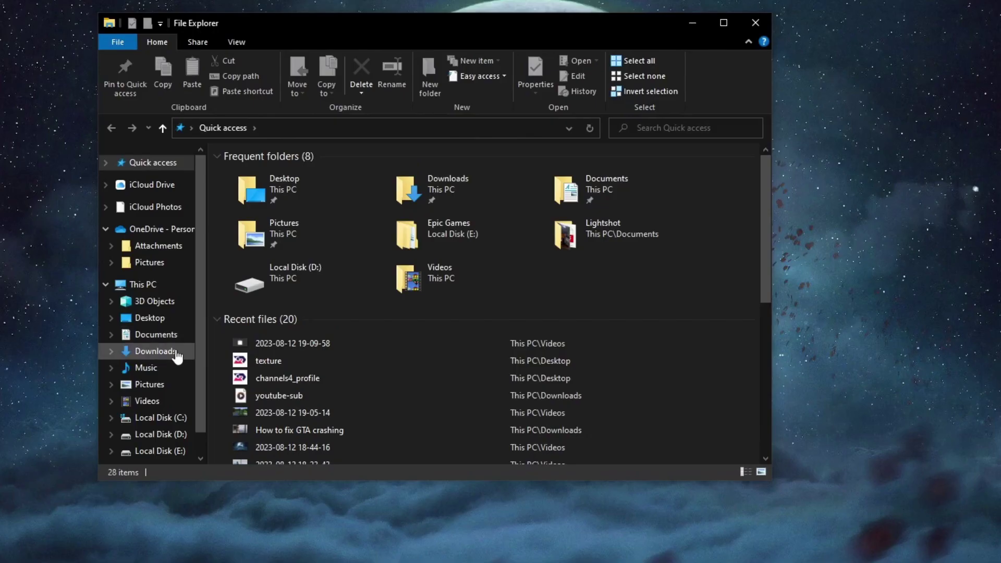
click(219, 293)
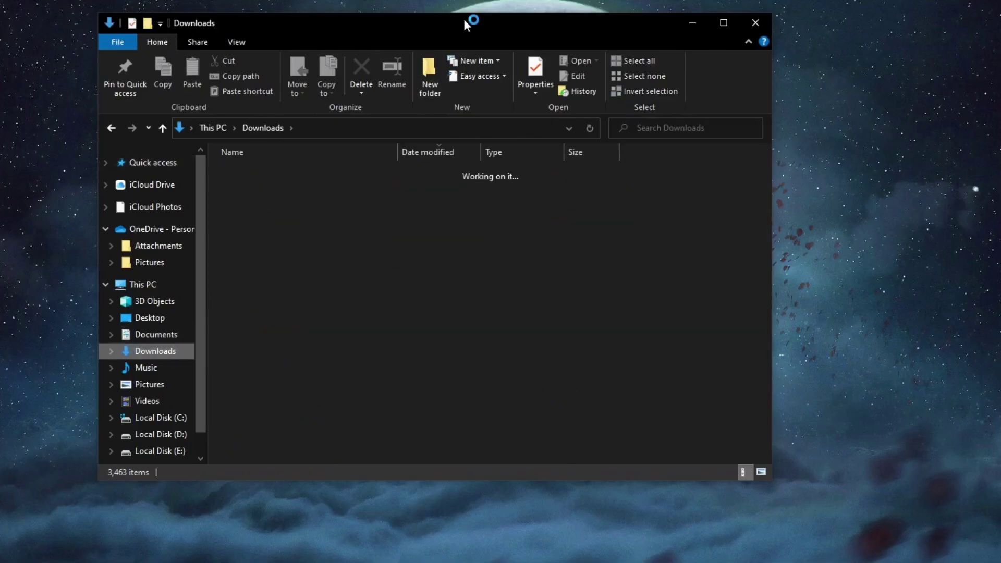
drag(459, 30, 579, 87)
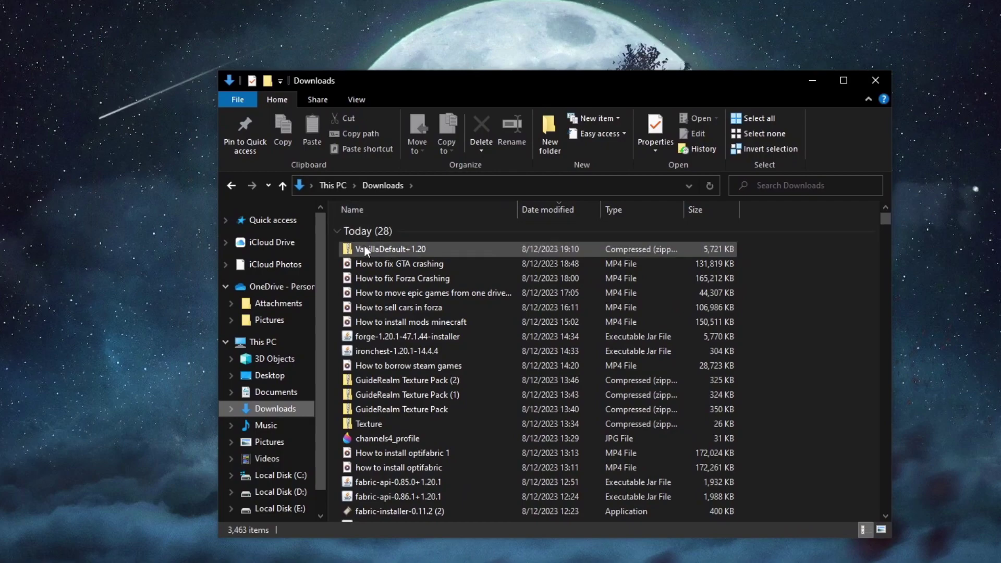
click(546, 252)
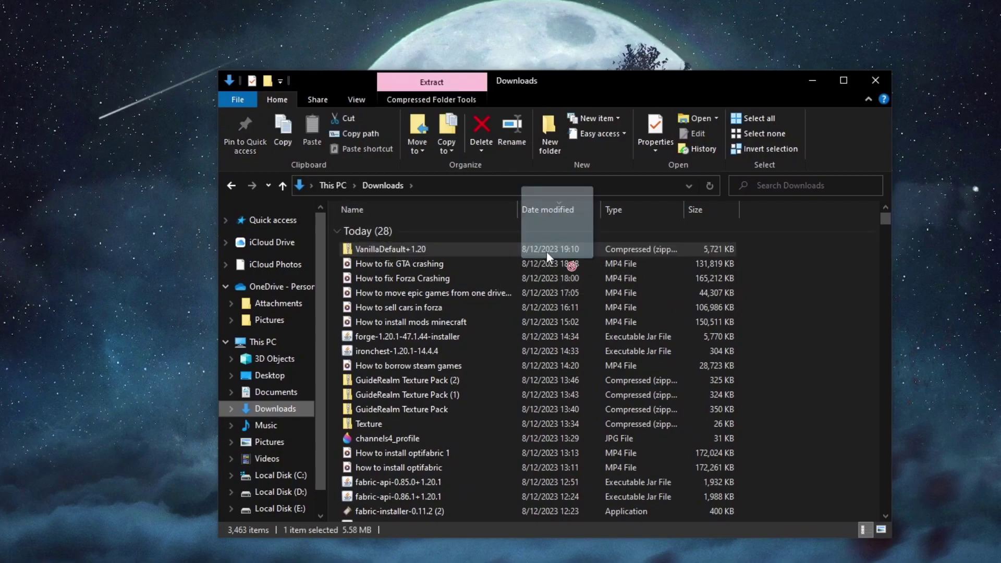
drag(547, 251, 140, 277)
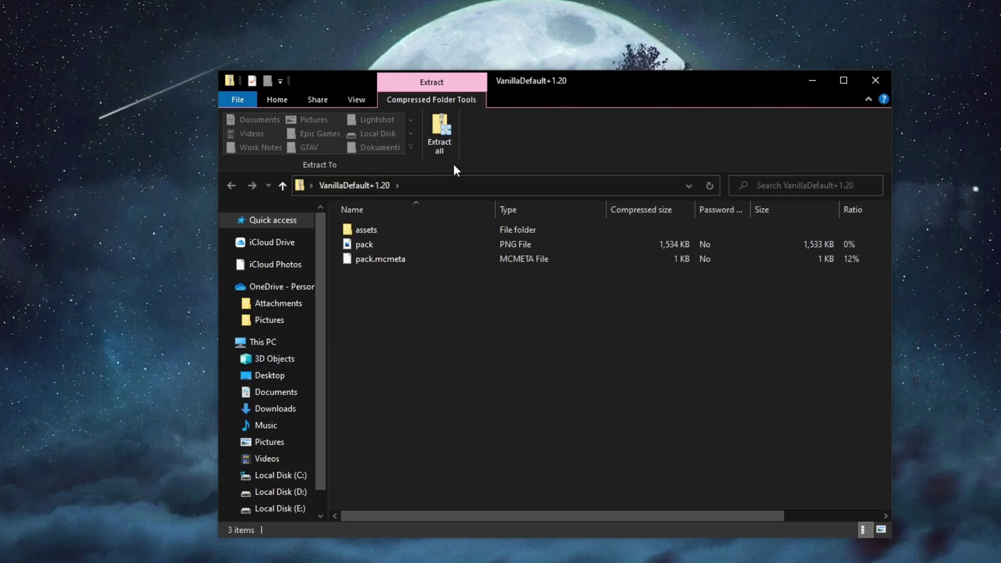
- Extract all contents of the VanillaDefault+1.20 zip to a desktop folder
click(442, 146)
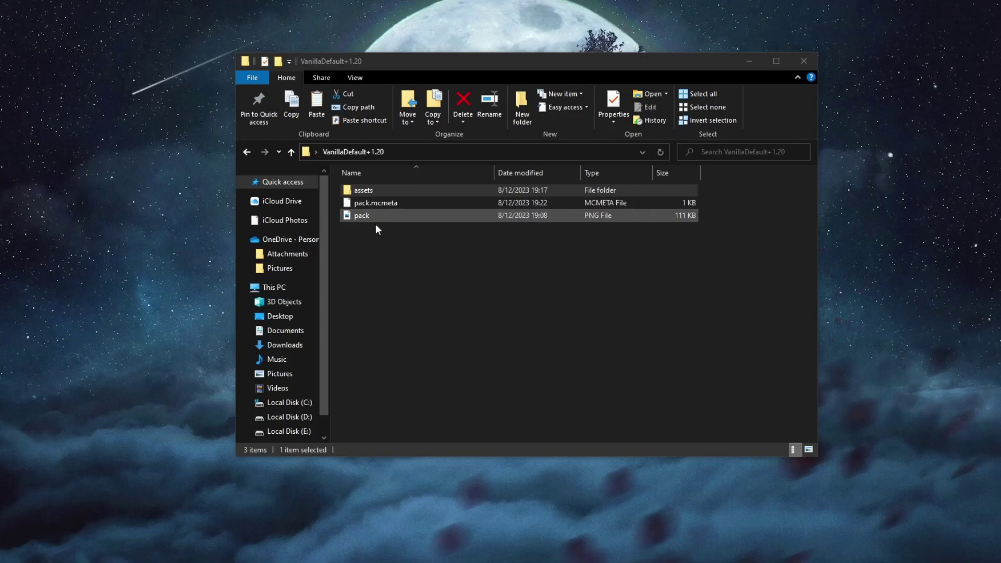
- Navigate into assets\minecraft\textures\block inside the extracted VanillaDefault+1.20 folder
click(357, 191)
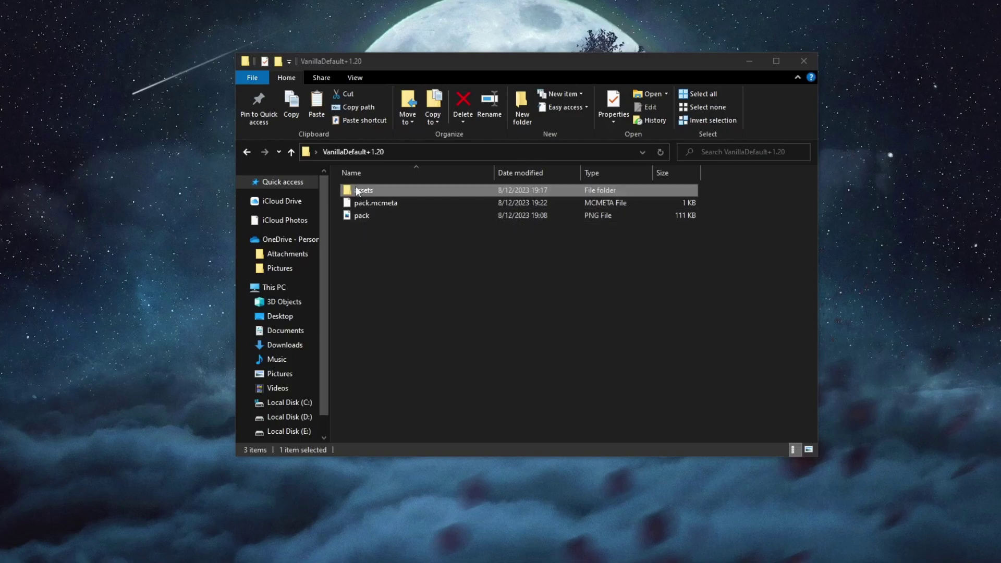
double_click(374, 191)
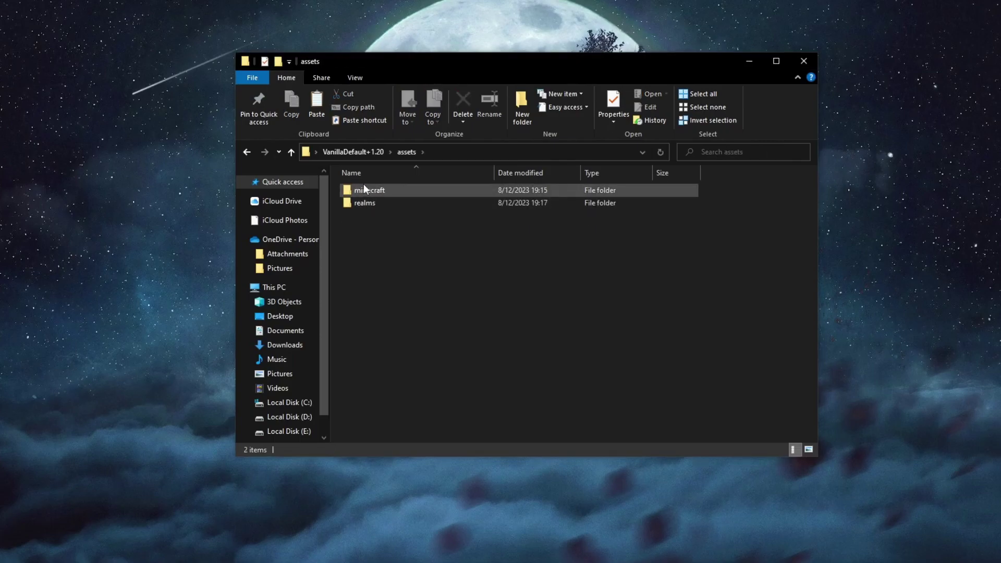
click(368, 192)
double_click(368, 193)
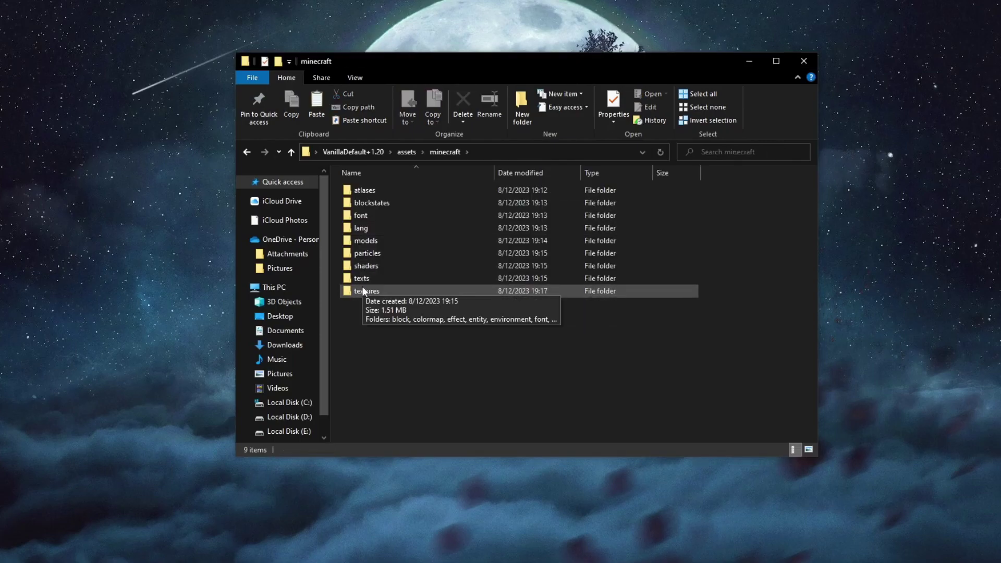
double_click(392, 291)
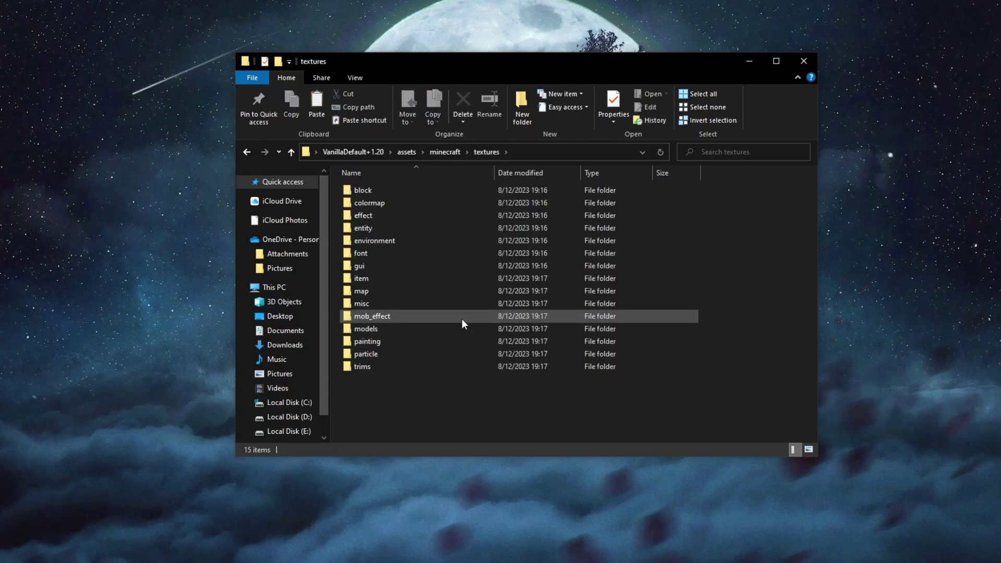
double_click(358, 189)
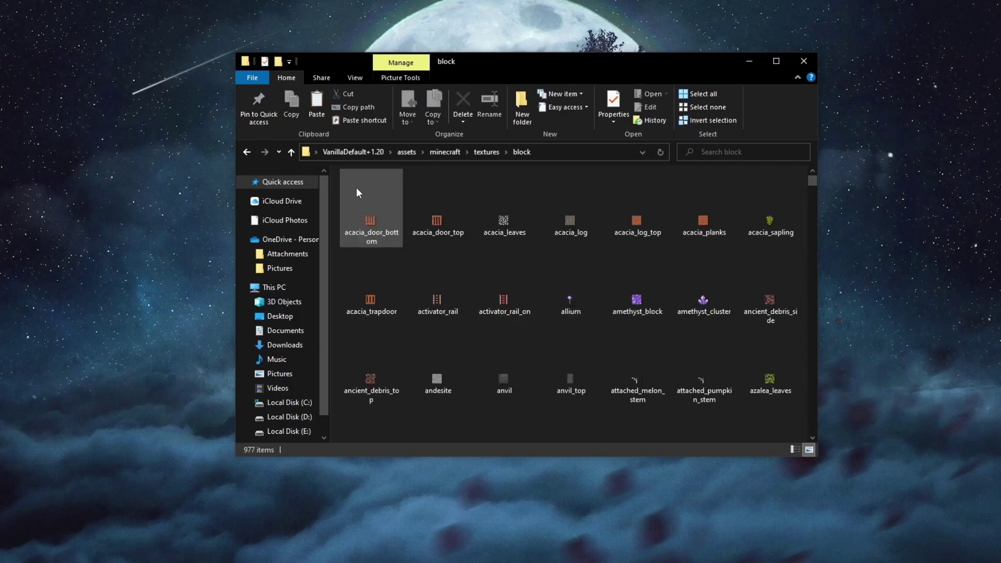
click(732, 153)
- Search the block folder for 'dirt' and bring up the Open with list for dirt.png
text(dirt)
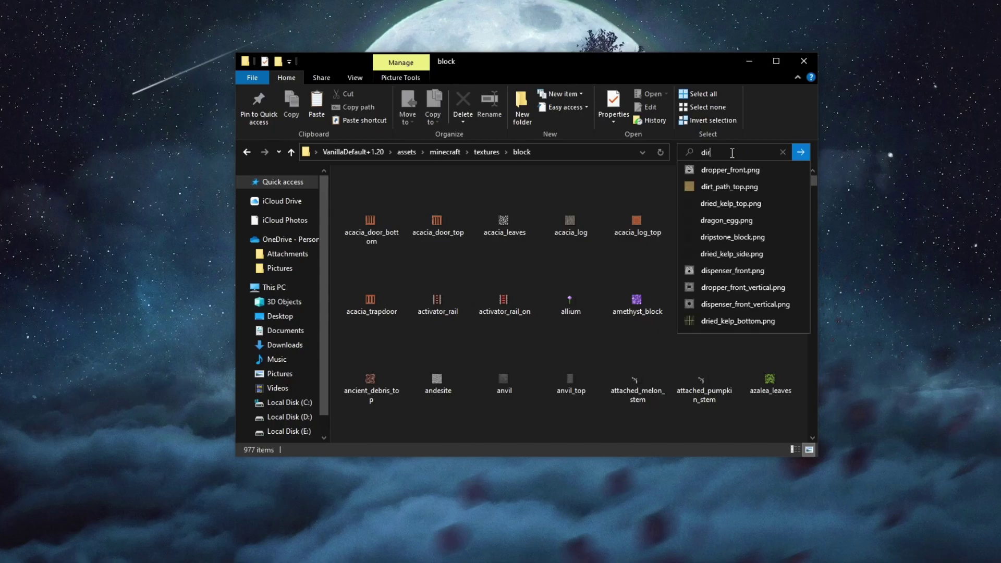
key(Return)
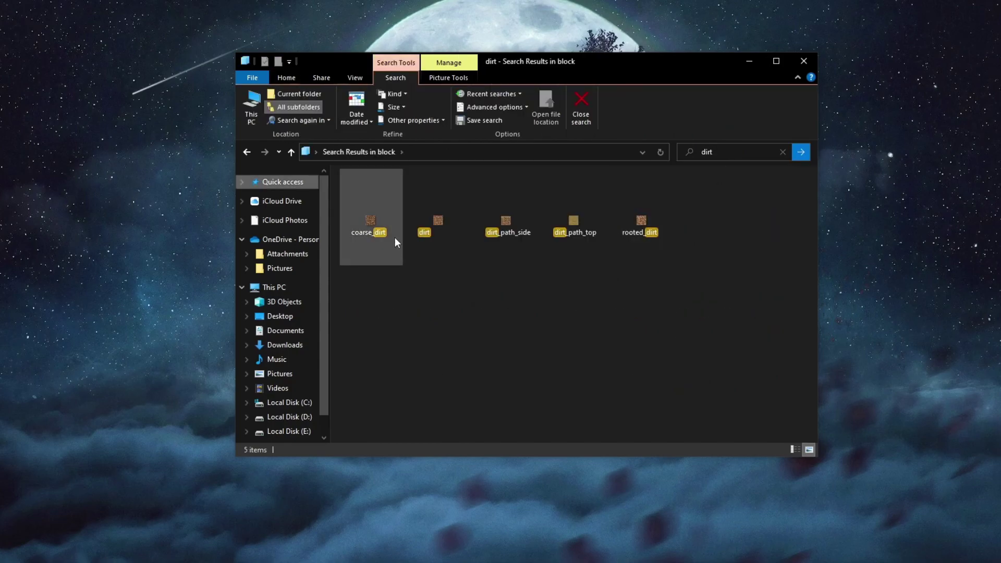
click(428, 222)
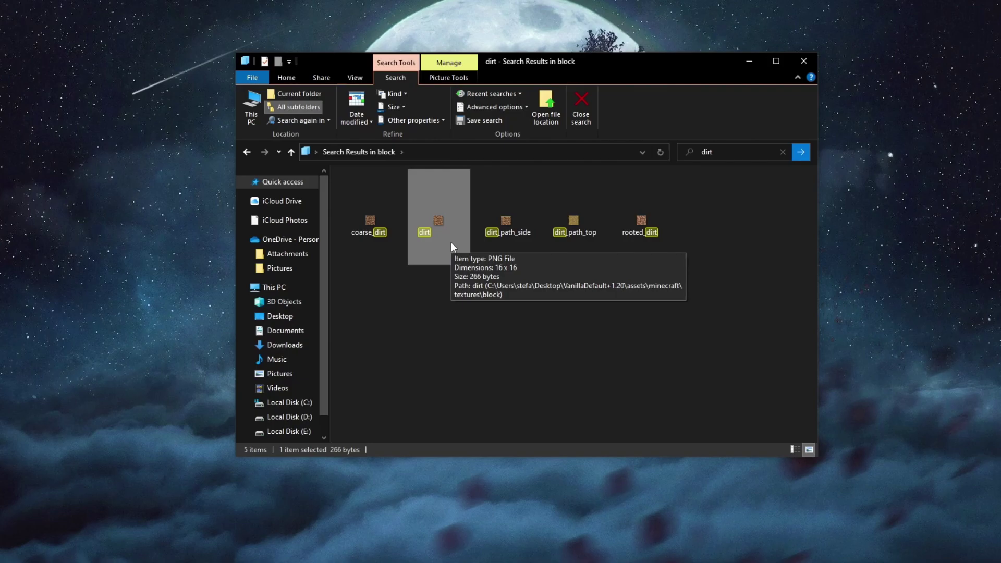
right_click(430, 227)
mouse_move(483, 401)
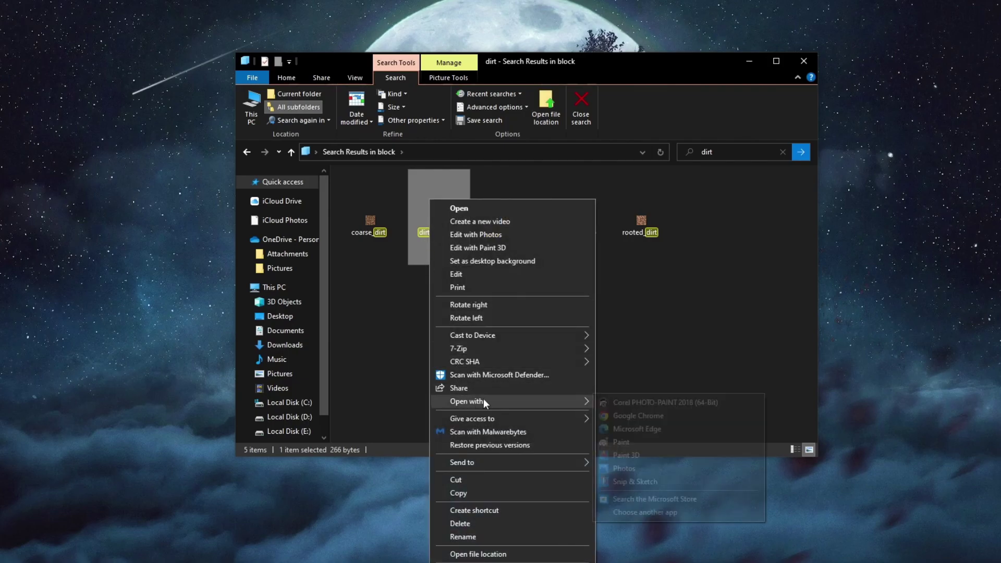
- Open dirt.png in Paint 3D and zoom to about 2704% so the pixels are large
click(621, 458)
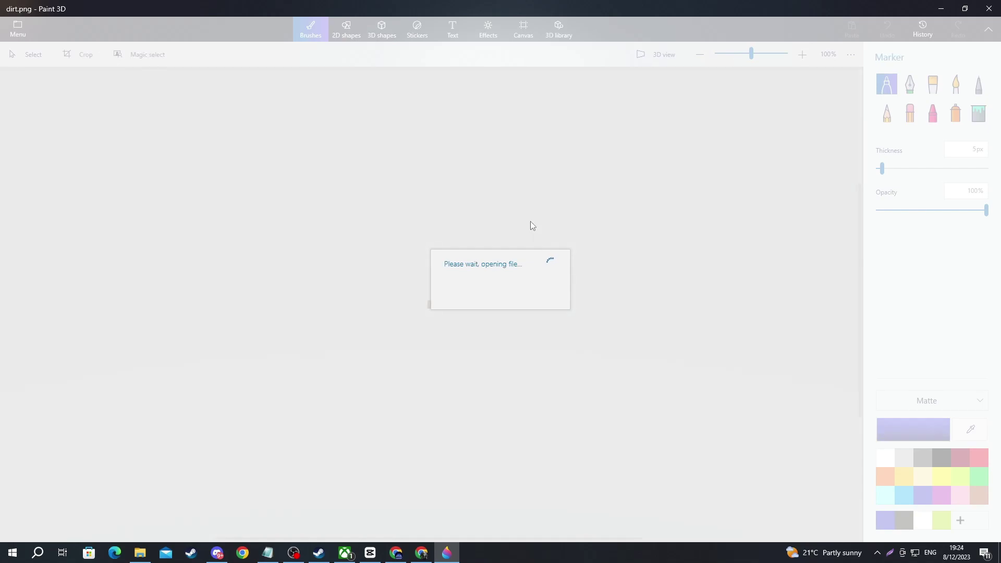
scroll(532, 299, up, 1)
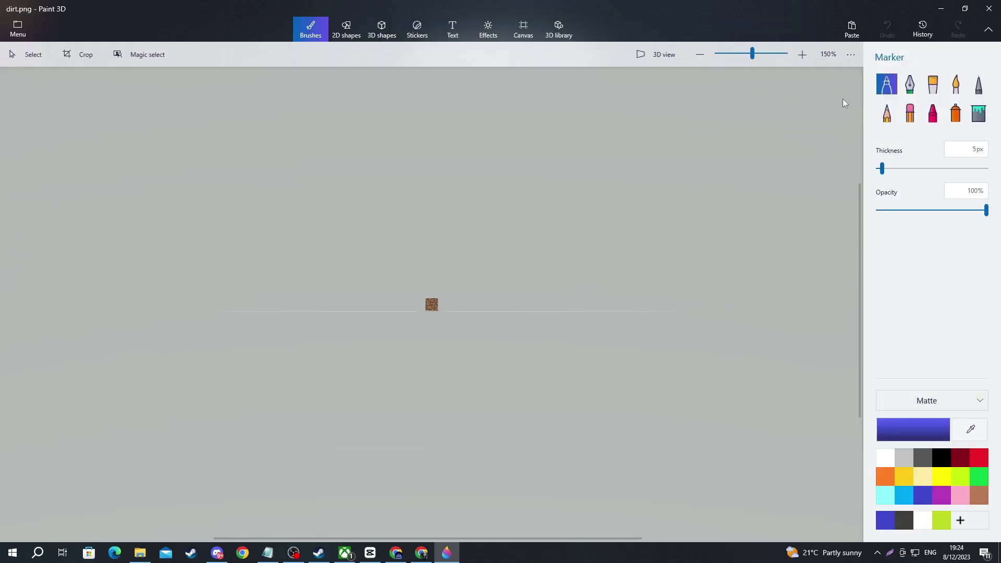
drag(757, 53, 764, 54)
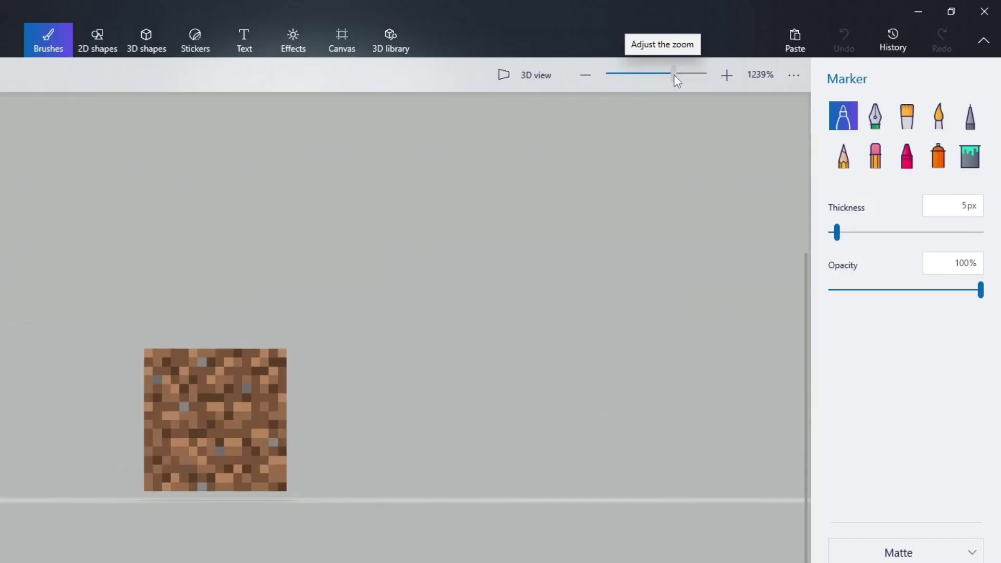
drag(676, 81, 674, 82)
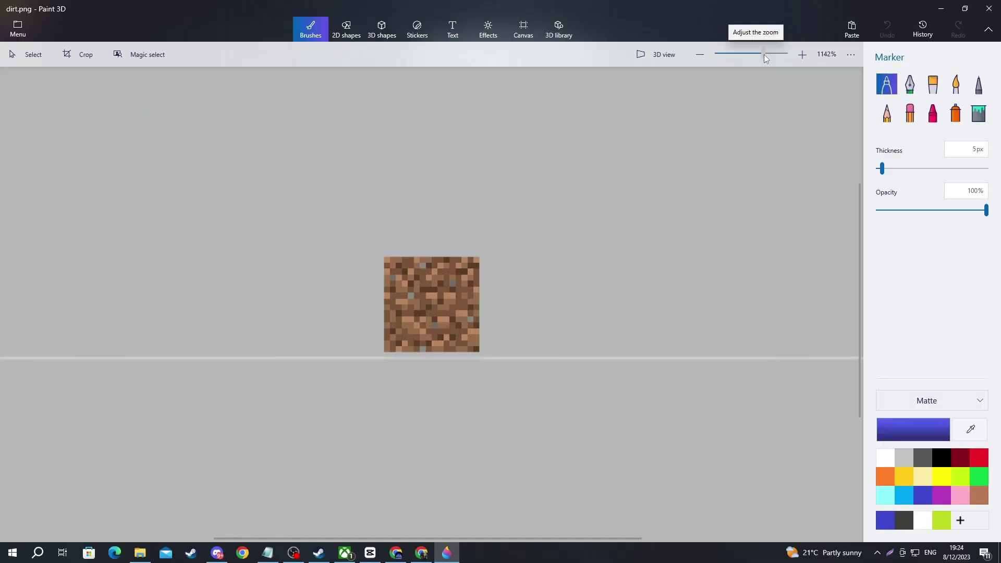
drag(764, 54, 772, 54)
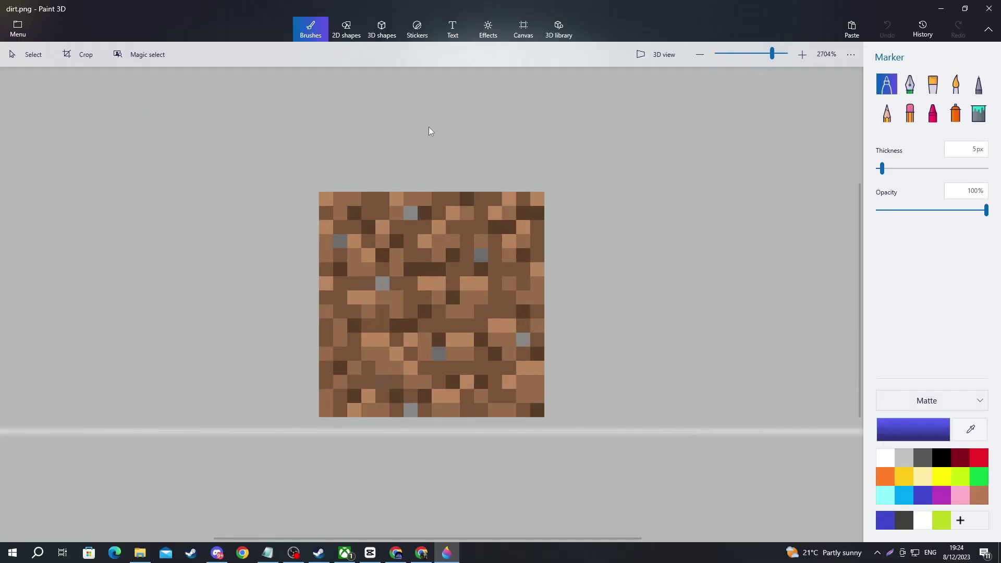
click(980, 457)
- Paint red and yellow over the dirt texture, save dirt.png, and close Paint 3D
mouse_move(372, 235)
mouse_down()
mouse_move(358, 251)
mouse_move(397, 283)
mouse_move(421, 381)
mouse_move(348, 402)
mouse_move(340, 323)
mouse_move(307, 241)
mouse_move(334, 204)
mouse_move(374, 212)
mouse_move(433, 260)
mouse_move(458, 398)
mouse_up()
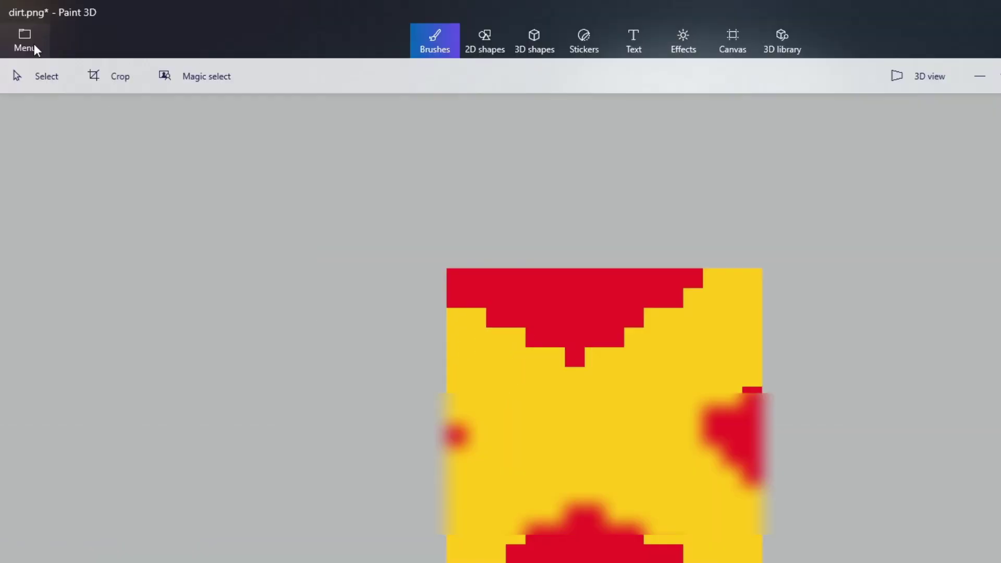
click(33, 44)
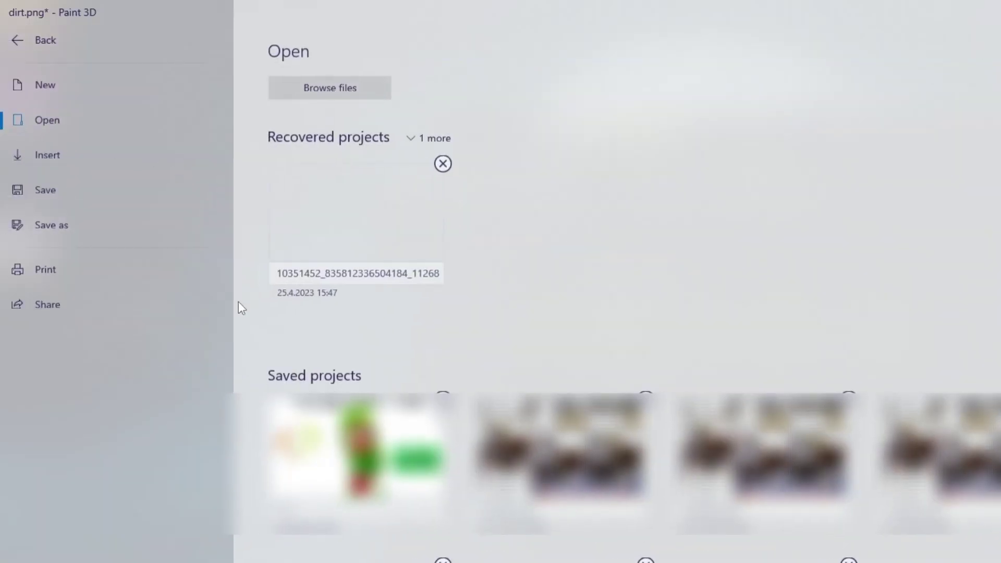
click(52, 190)
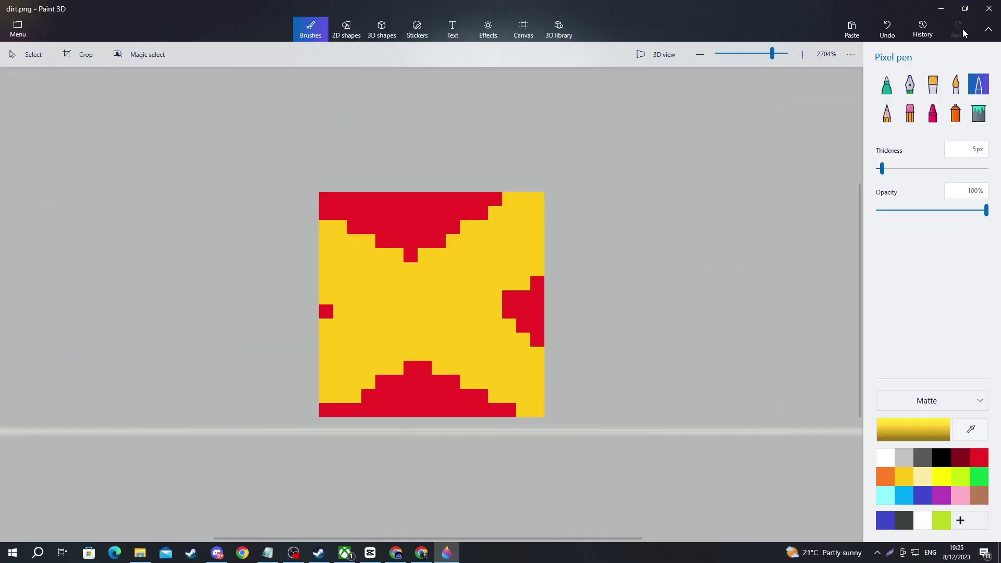
click(963, 15)
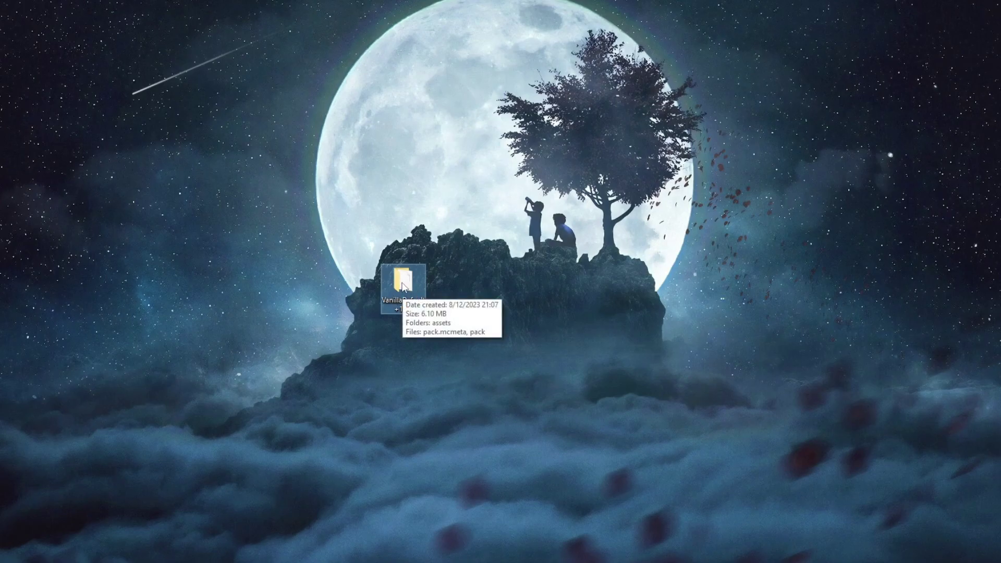
- Choose Rename for the VanillaDefault+1.20 folder on the desktop
right_click(402, 286)
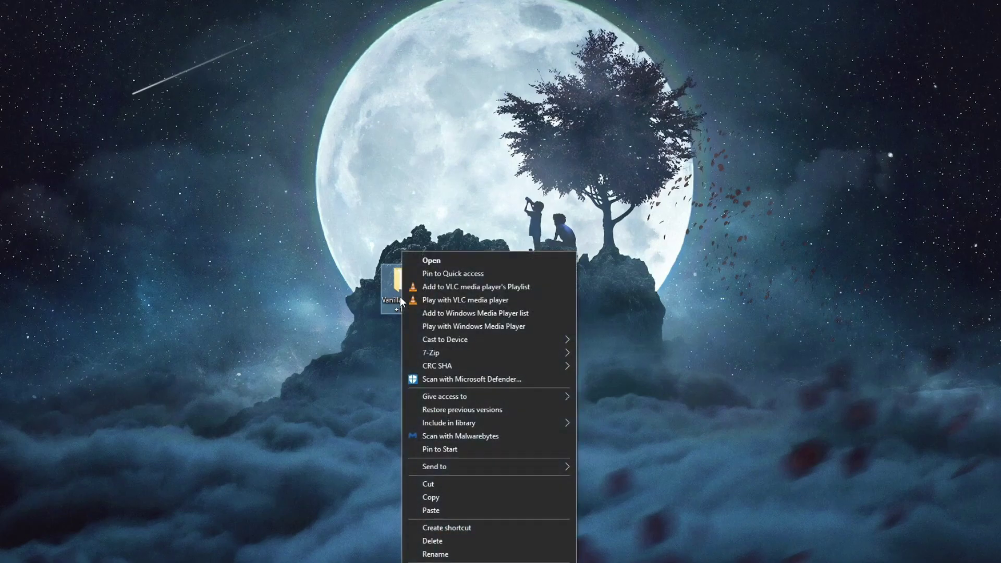
click(459, 555)
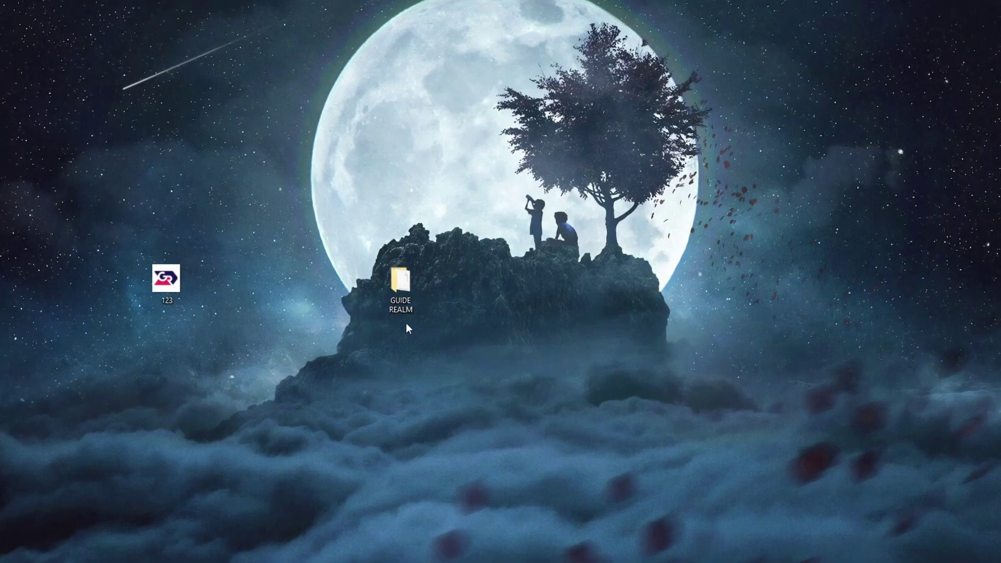
- Open the GUIDE REALM folder and delete the old pack.png icon
double_click(407, 294)
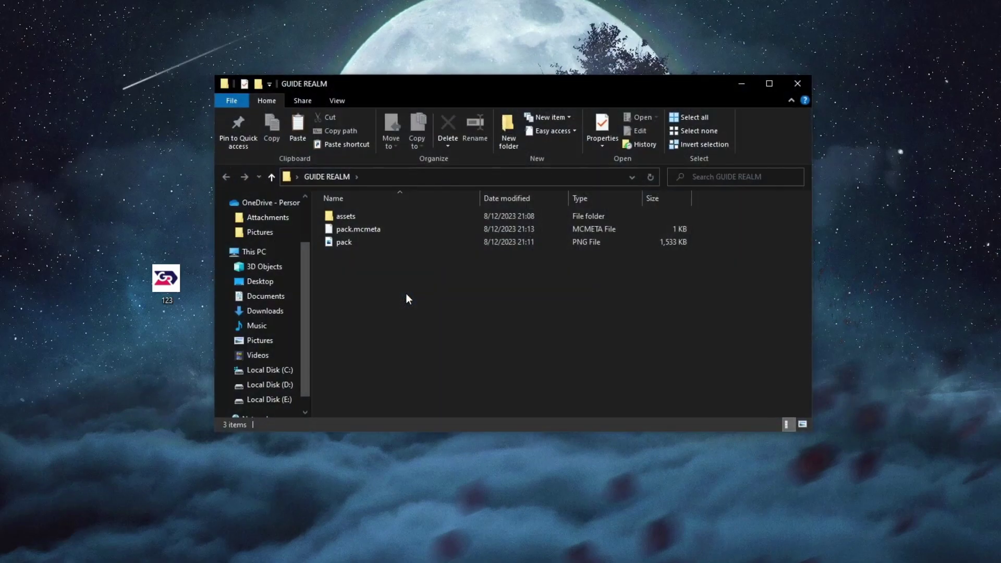
click(354, 244)
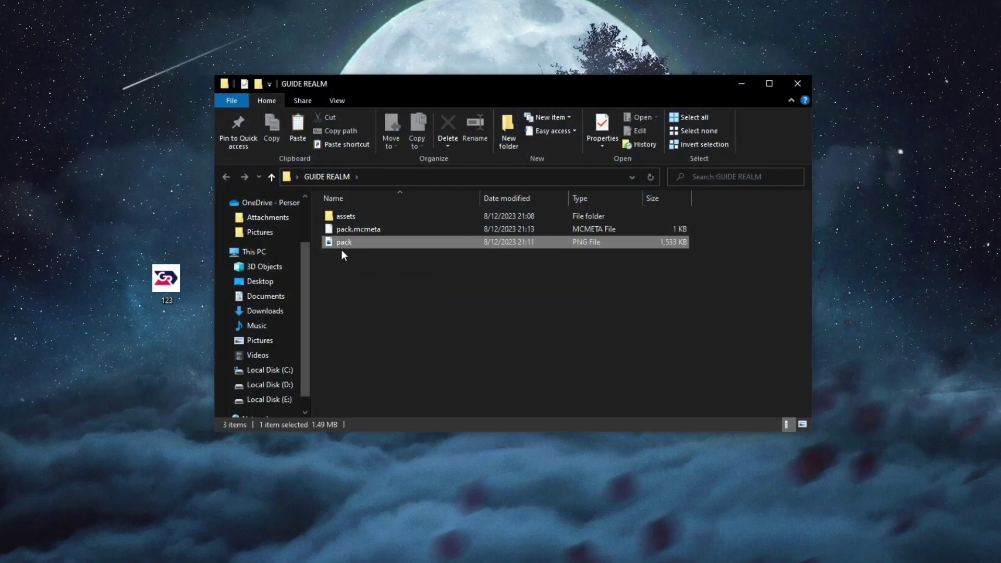
right_click(374, 245)
click(420, 552)
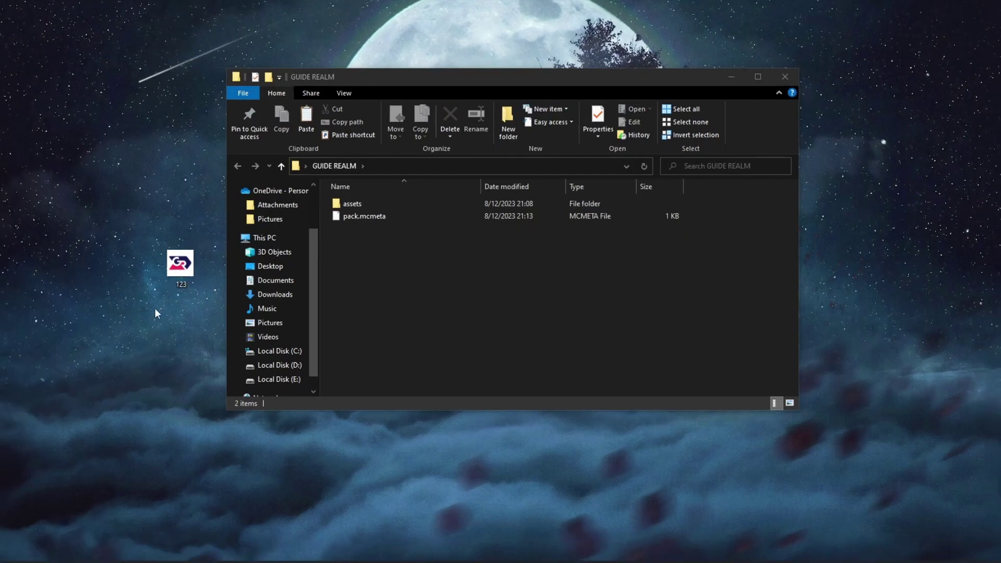
- Move 123.png from the desktop into GUIDE REALM and rename it to pack
drag(174, 272, 355, 250)
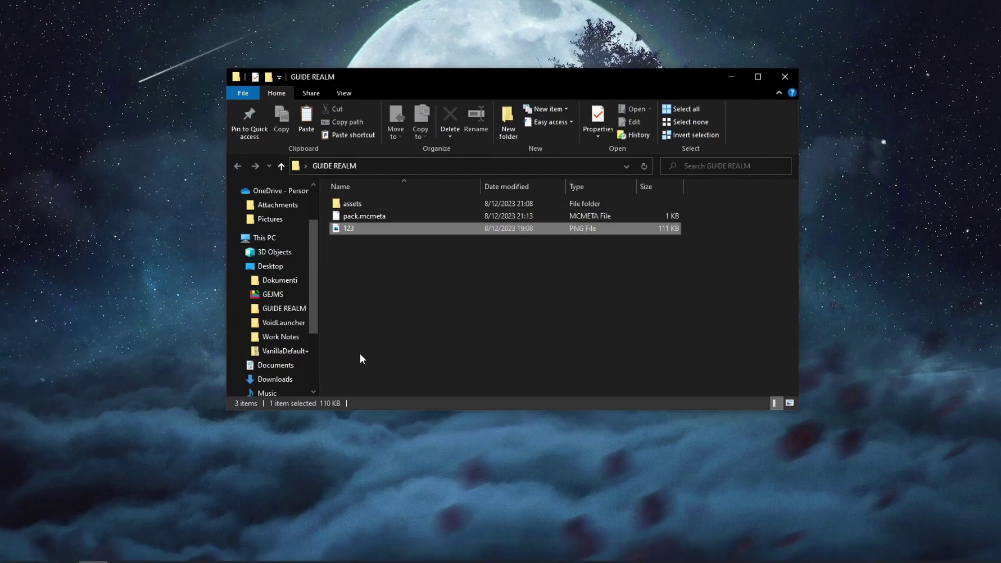
right_click(354, 230)
click(421, 534)
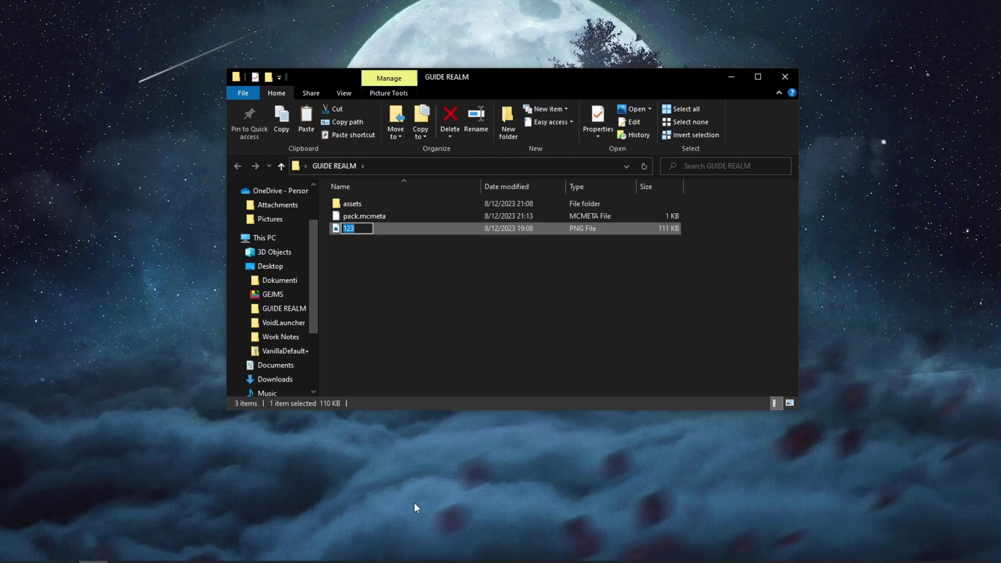
text(pack)
key(Return)
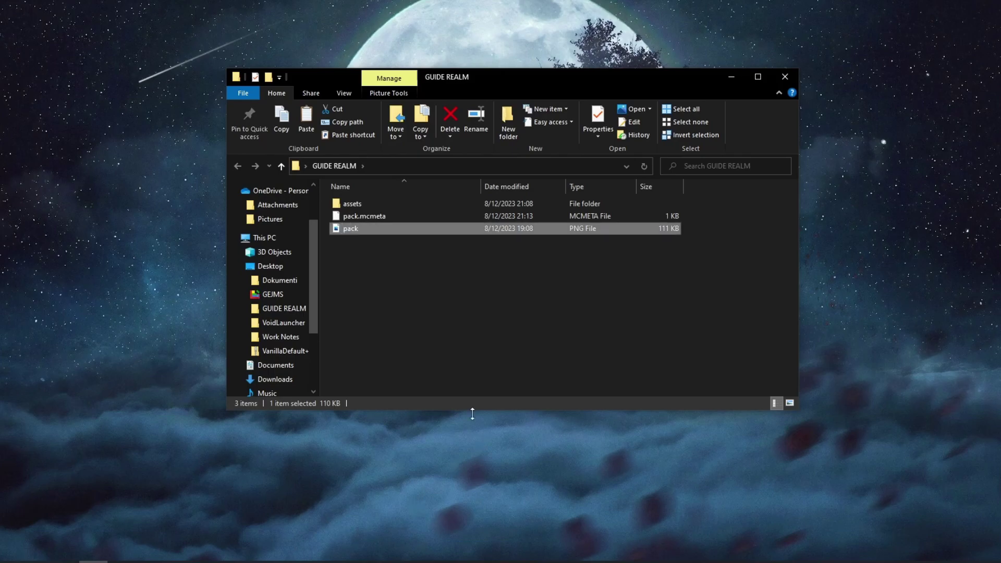
click(402, 346)
click(353, 217)
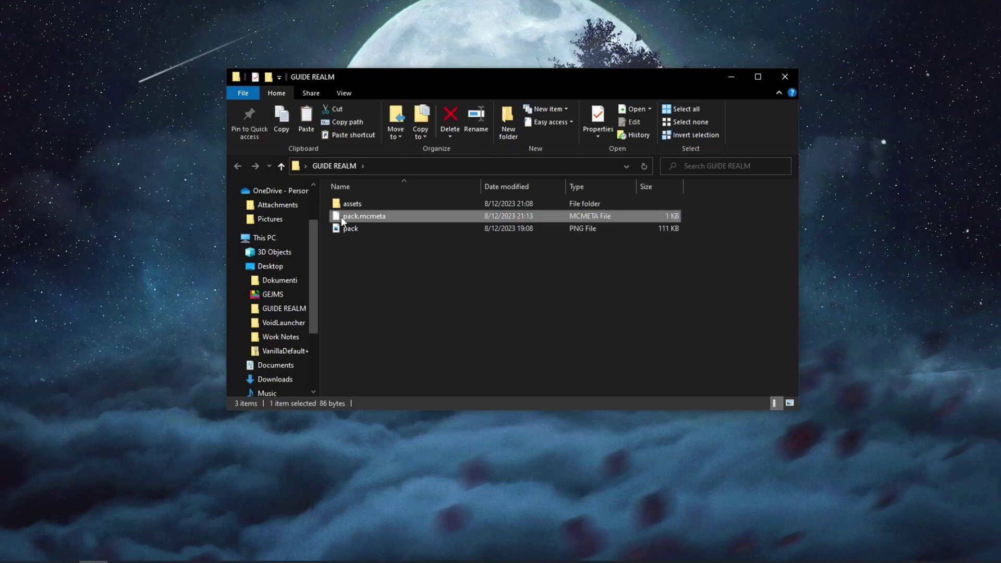
- Open pack.mcmeta with Notepad to show its pack_format 15 and 'Minecraft Texture Pack' description
right_click(399, 213)
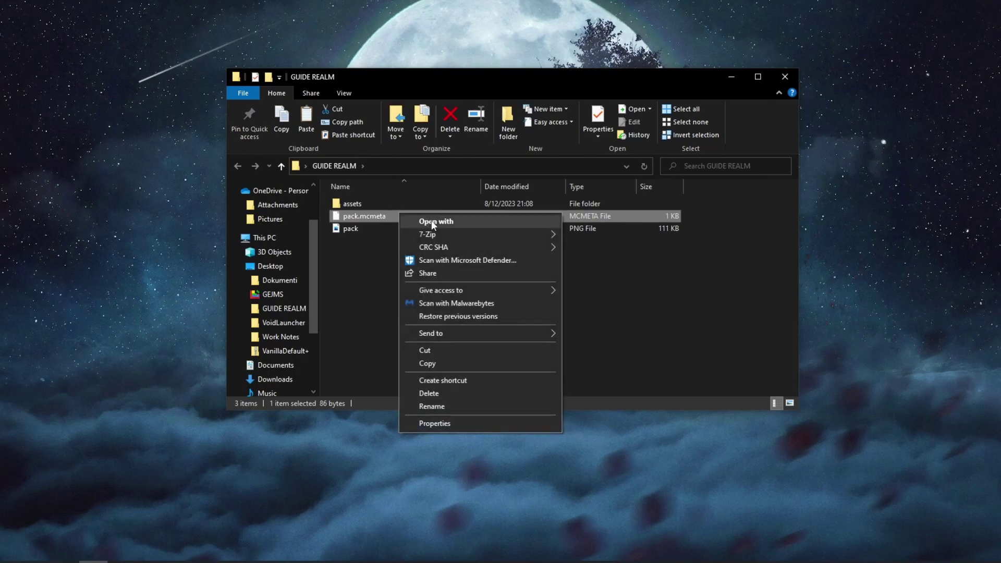
click(432, 220)
click(440, 155)
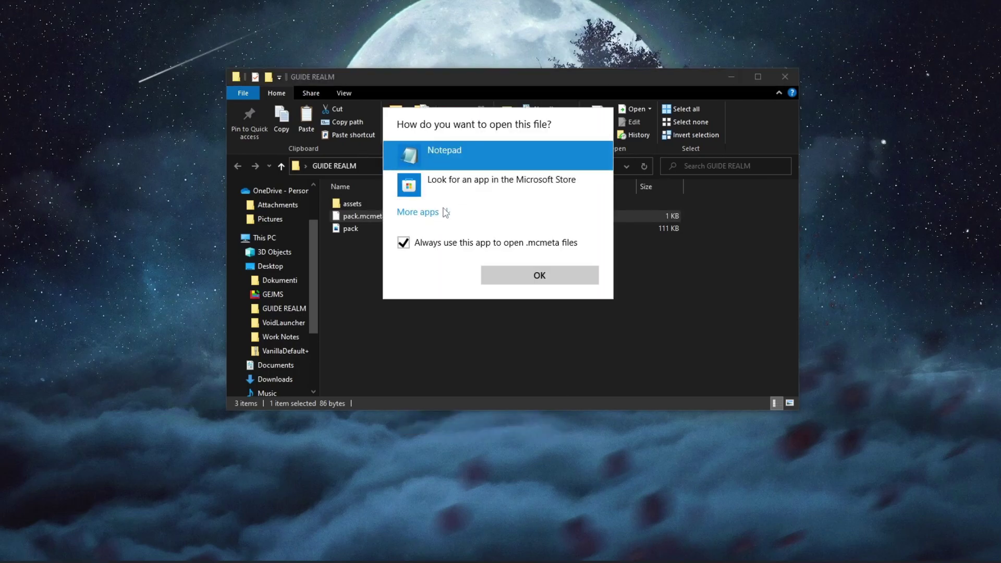
click(440, 213)
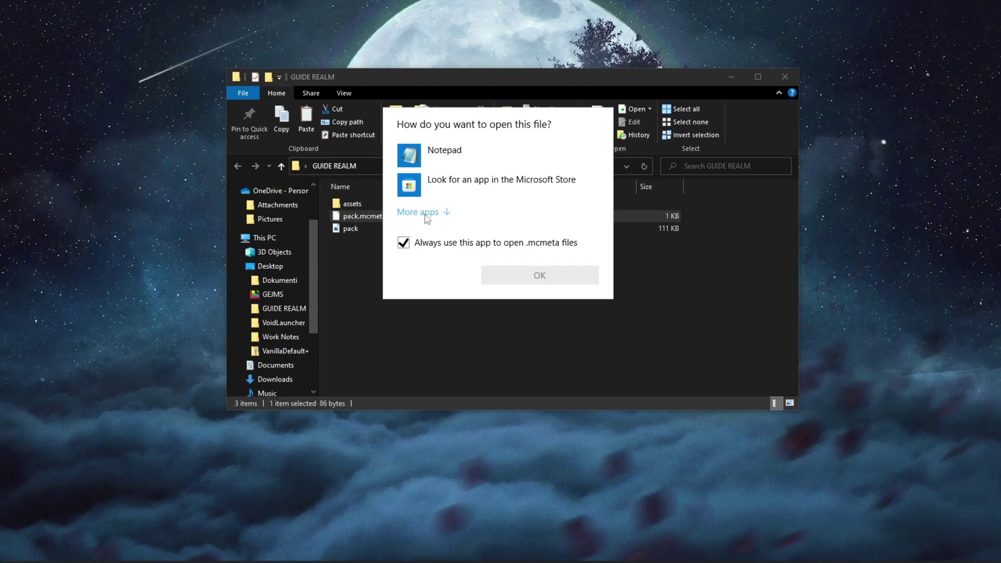
scroll(487, 287, down, 5)
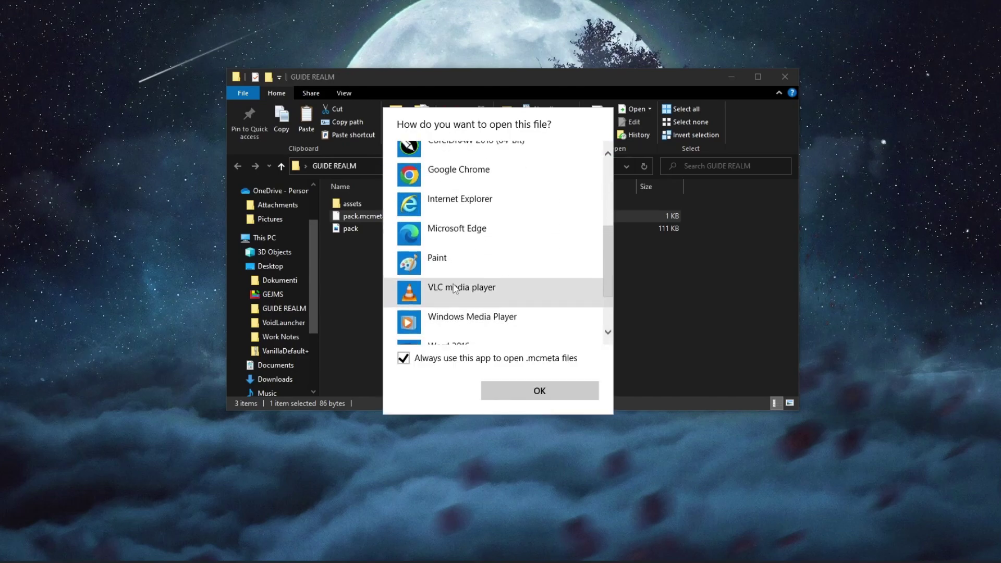
scroll(455, 289, up, 5)
click(513, 390)
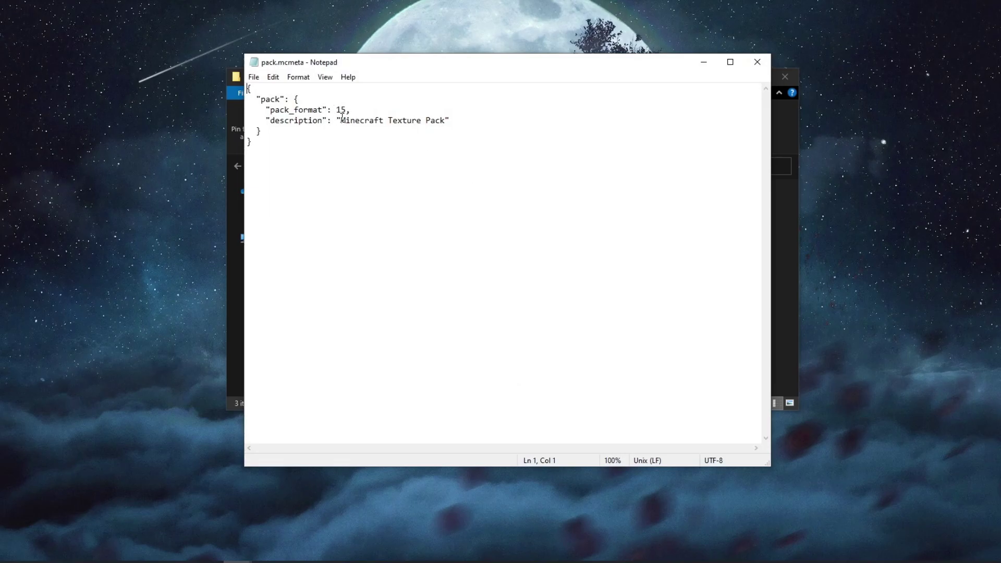
- Replace the description 'Minecraft Texture Pack' with 'Guide Realm PACK' and save pack.mcmeta
drag(342, 120, 432, 120)
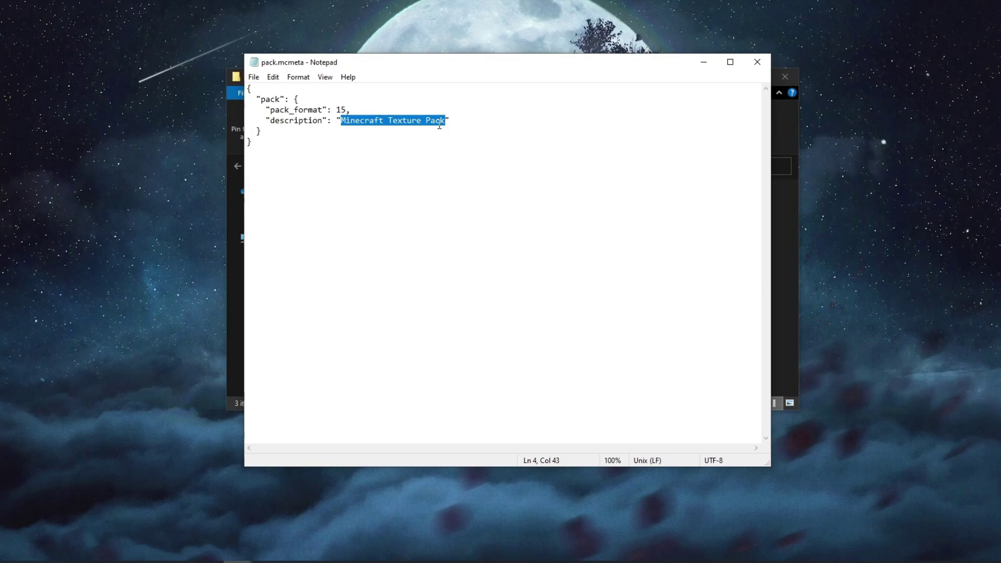
key(BackSpace)
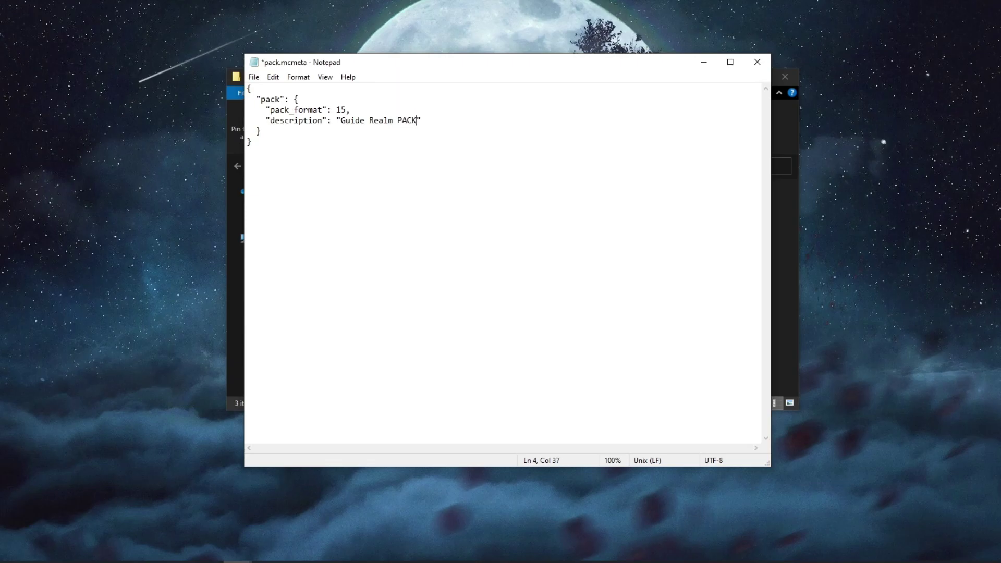
click(253, 77)
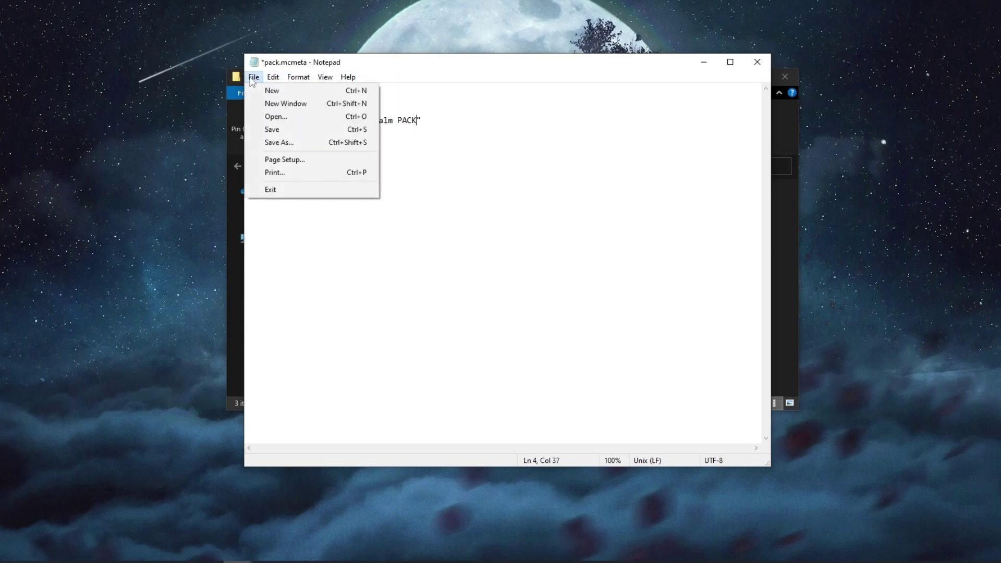
click(277, 129)
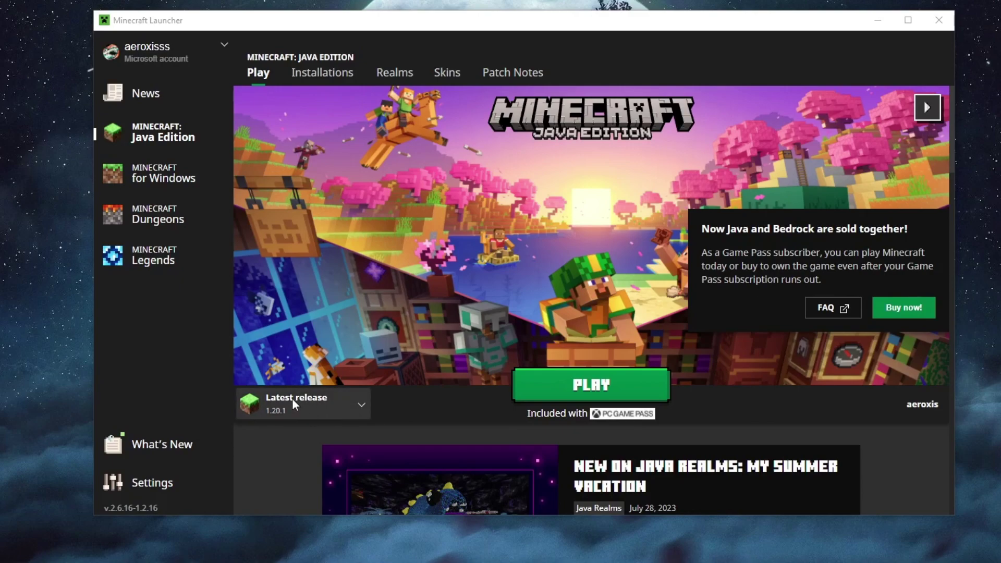
- Launch Minecraft Java Edition on the latest release, 1.20.1, from the launcher
click(270, 408)
click(285, 224)
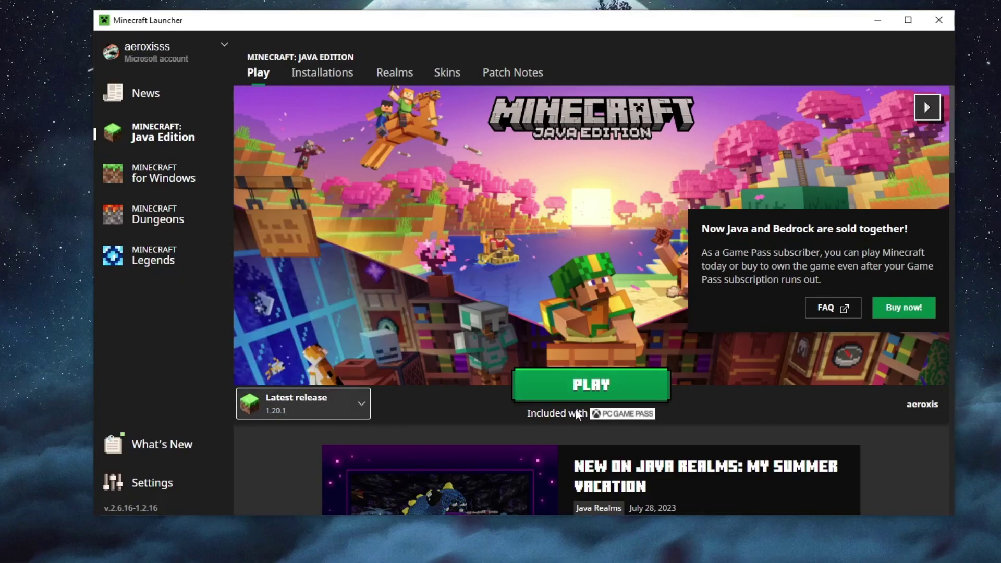
click(565, 391)
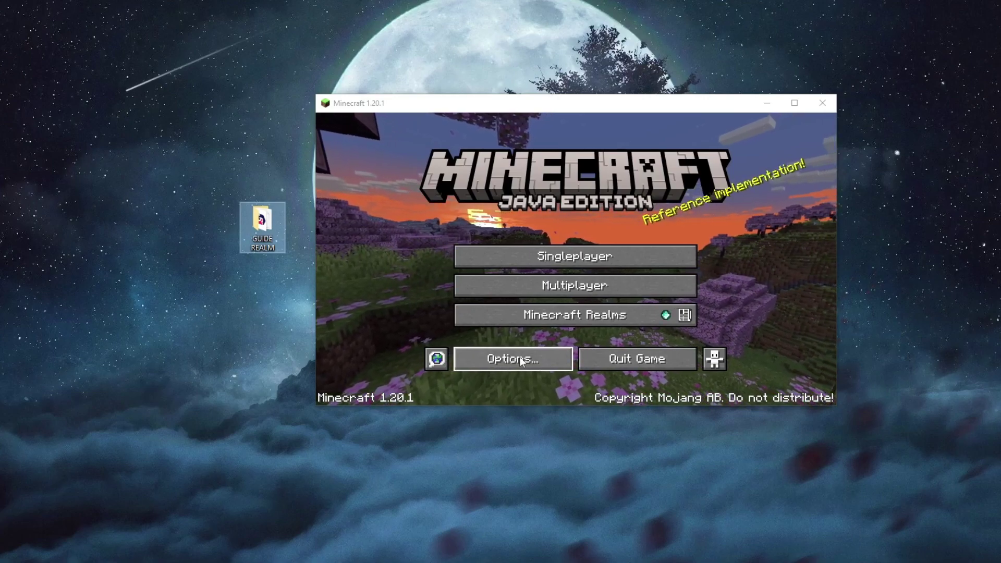
click(567, 360)
- Copy the GUIDE REALM folder into resourcepacks and activate it above Default
click(472, 313)
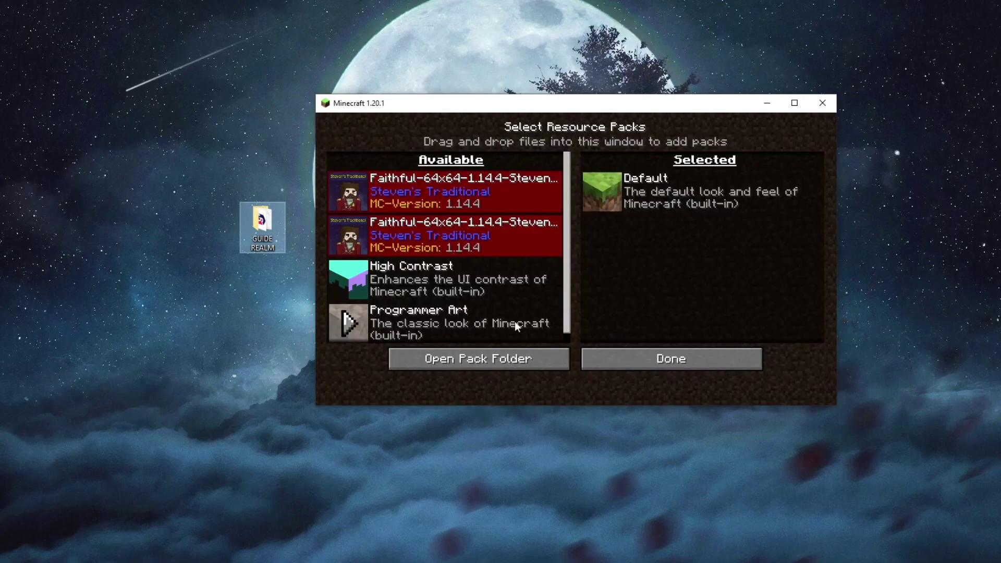
click(431, 365)
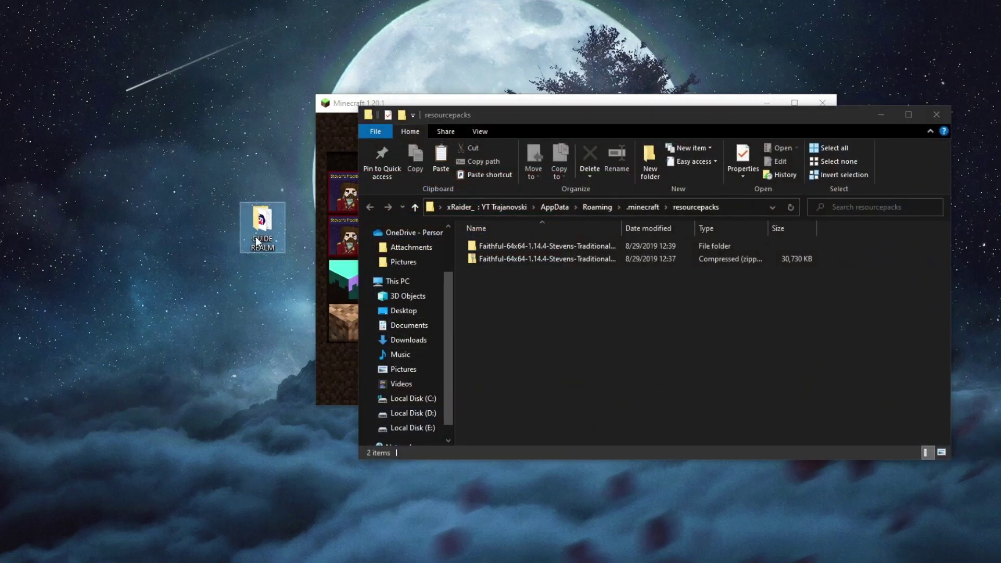
drag(257, 243, 521, 305)
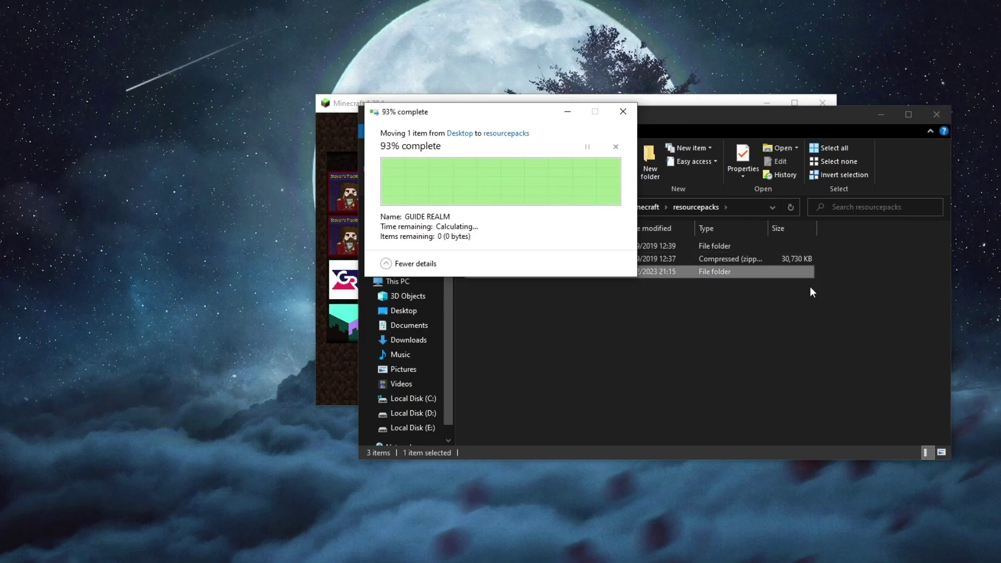
click(938, 115)
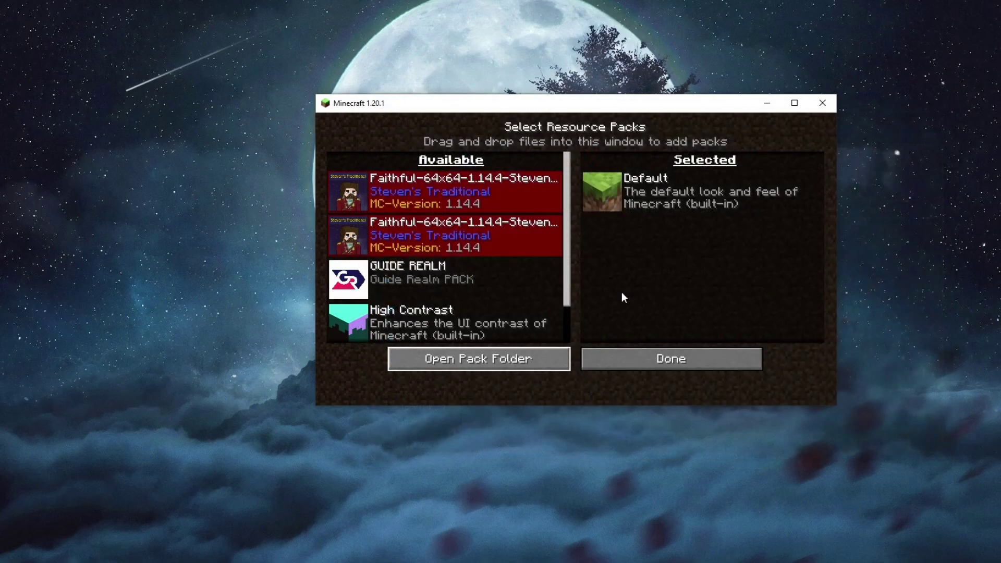
scroll(352, 256, down, 1)
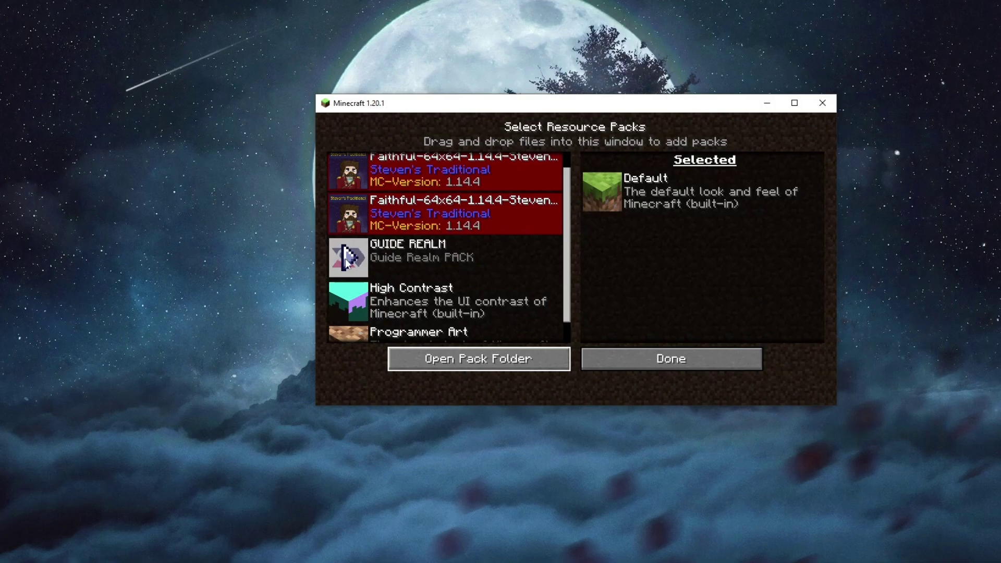
click(349, 263)
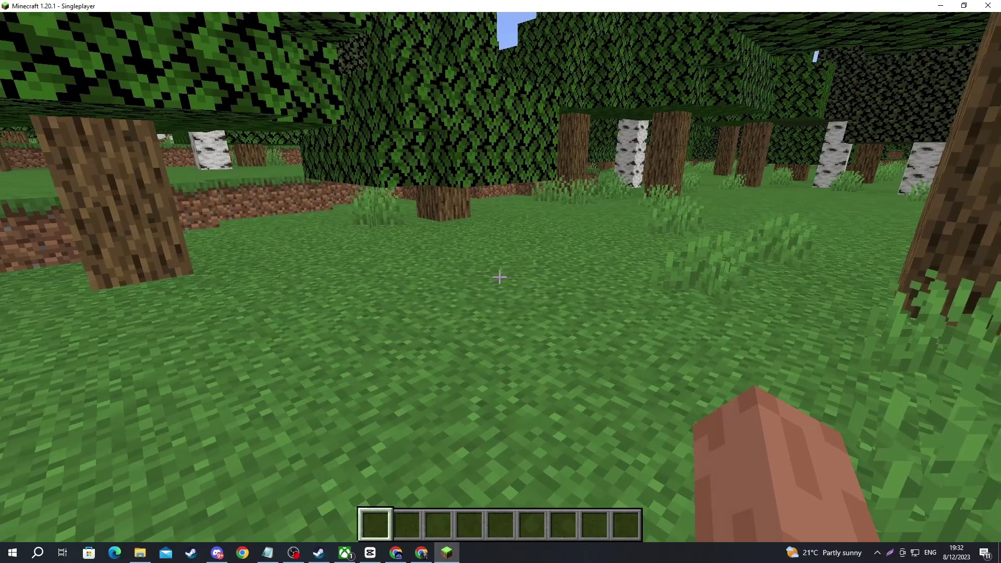
- Search 'dirt' in the creative inventory and put Dirt in the first hotbar slot
key(e)
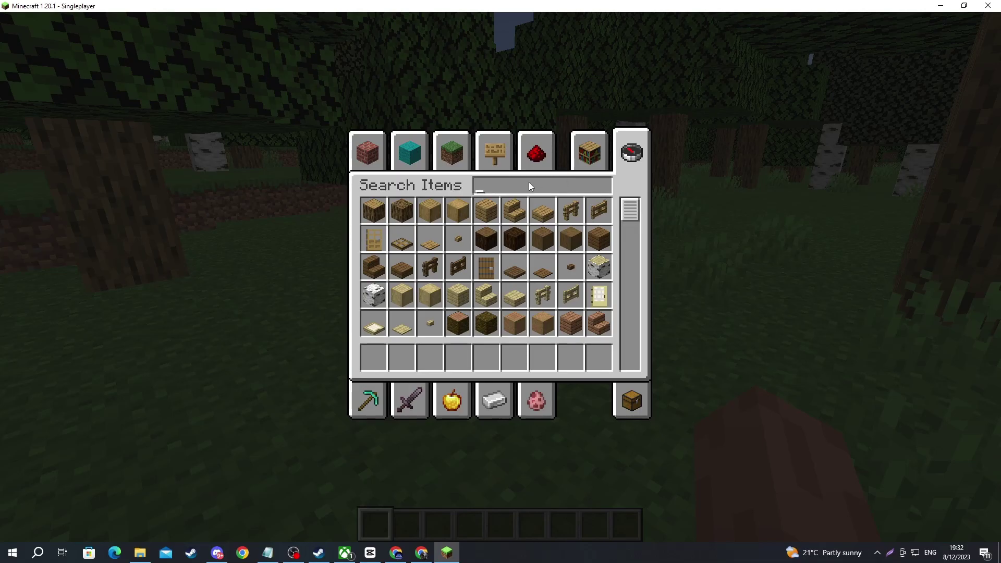
text(dirt)
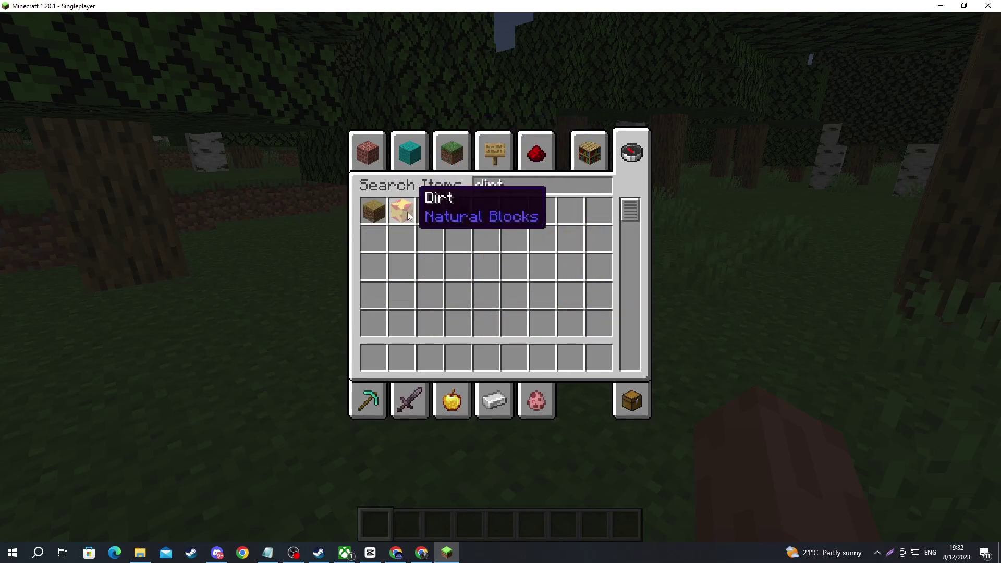
click(408, 212)
click(373, 357)
key(e)
- Place dirt blocks showing the red-and-yellow texture and view them in third person
right_click(499, 277)
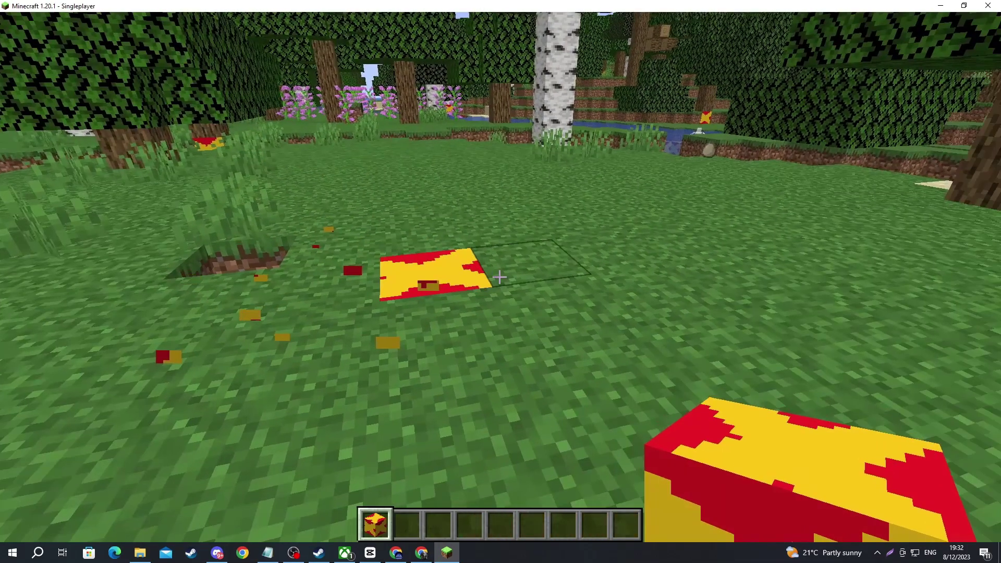
right_click(500, 277)
click(499, 277)
right_click(499, 277)
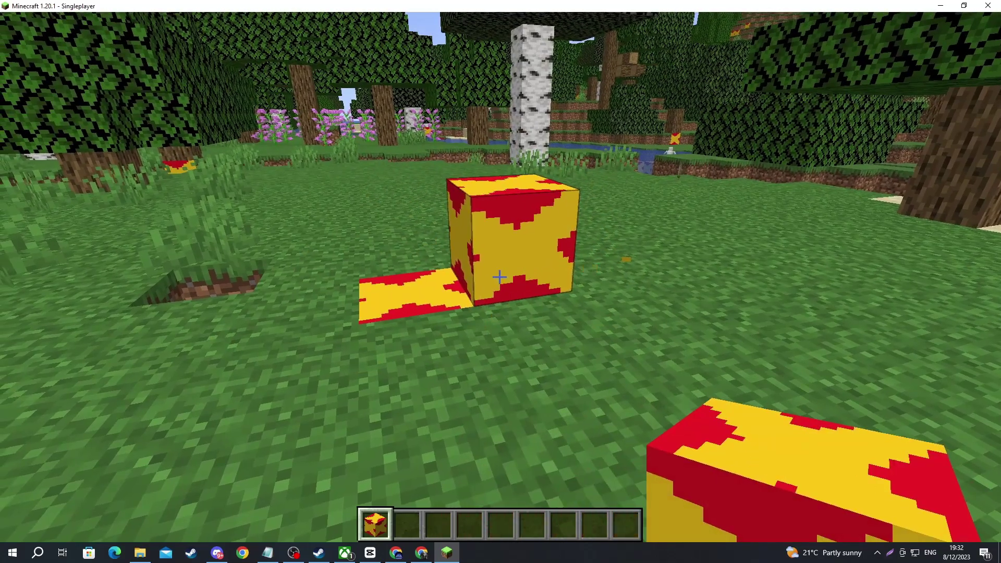
key(w)
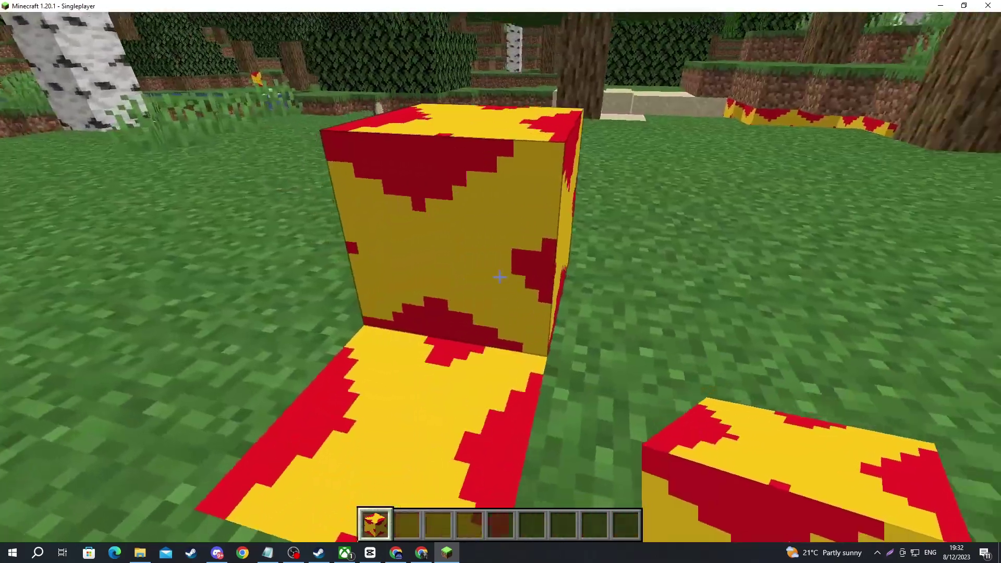
key(s)
key(F5)
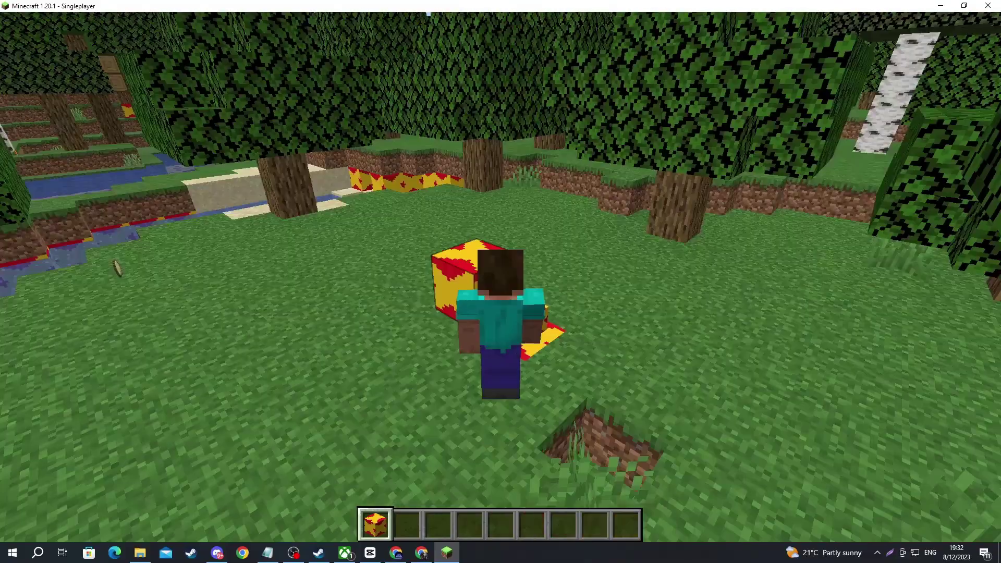
key(F5)
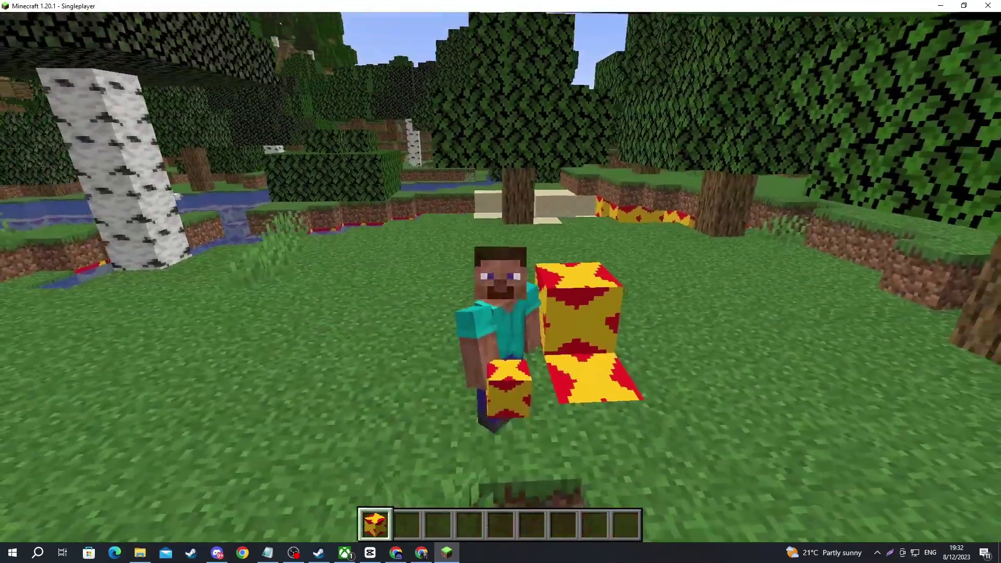